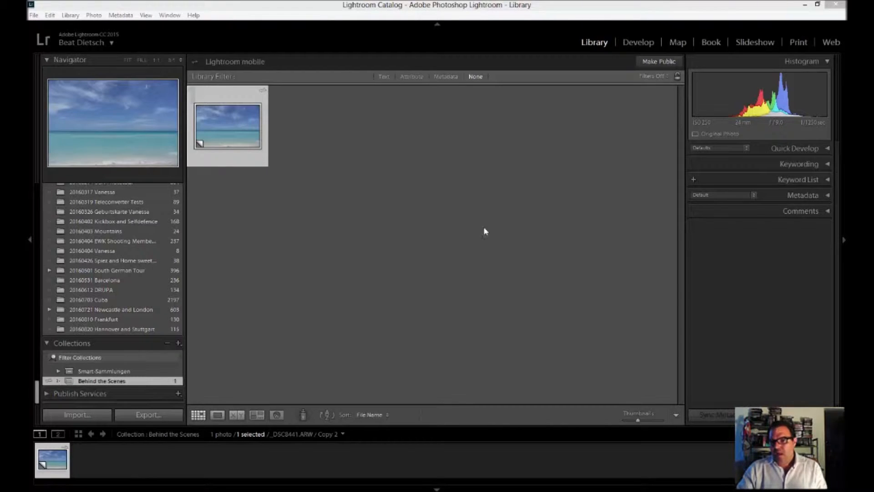
# Step: Open the beach photo for developing and apply the "lightsandbytes - Cuba Ocean" preset from the lightsandbytes Landscape #3 set
pyautogui.click(638, 42)
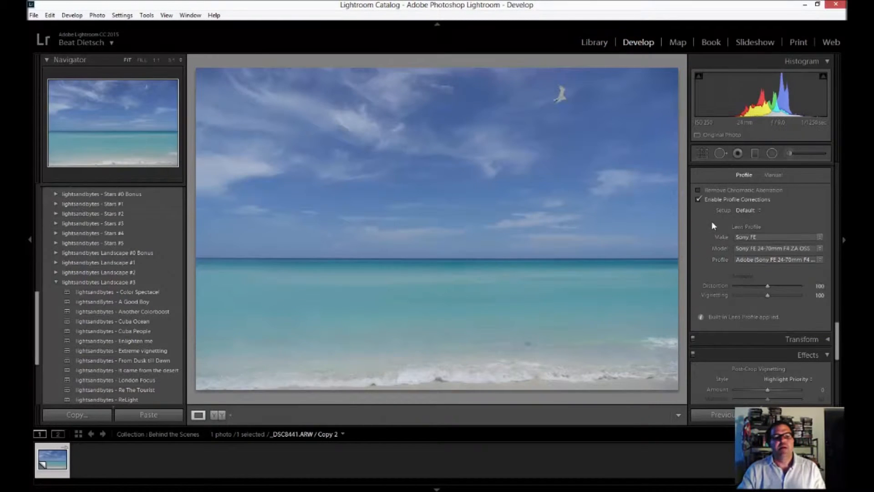
pyautogui.scroll(10, 819, 220)
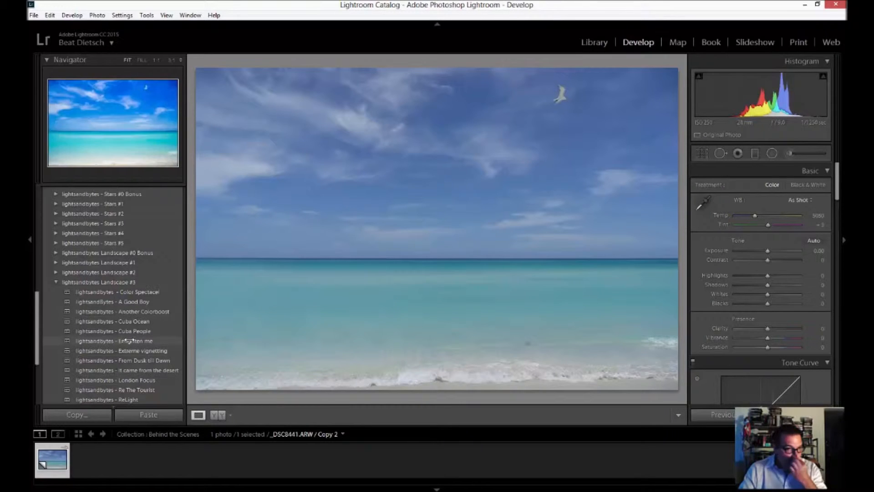
pyautogui.click(132, 321)
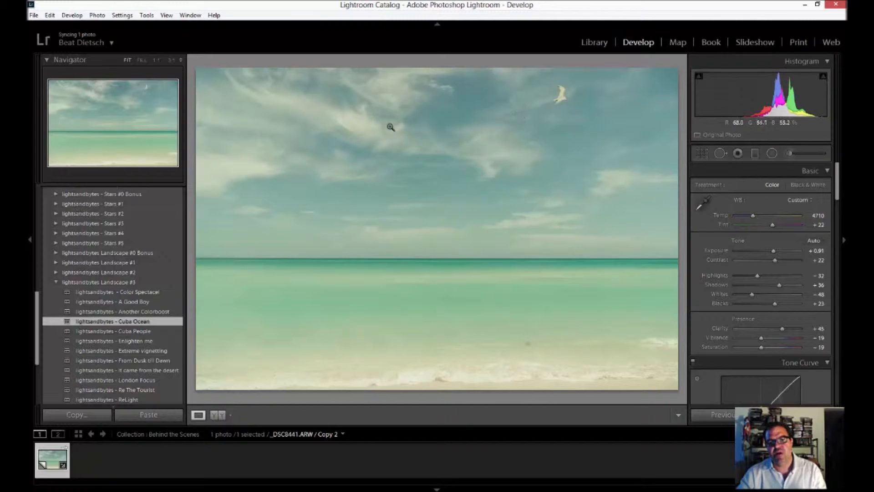
# Step: Add a graduated filter over the sky, widened and centred at the horizon, with Contrast set to 67
pyautogui.click(755, 155)
pyautogui.moveTo(399, 116); pyautogui.dragTo(398, 242)
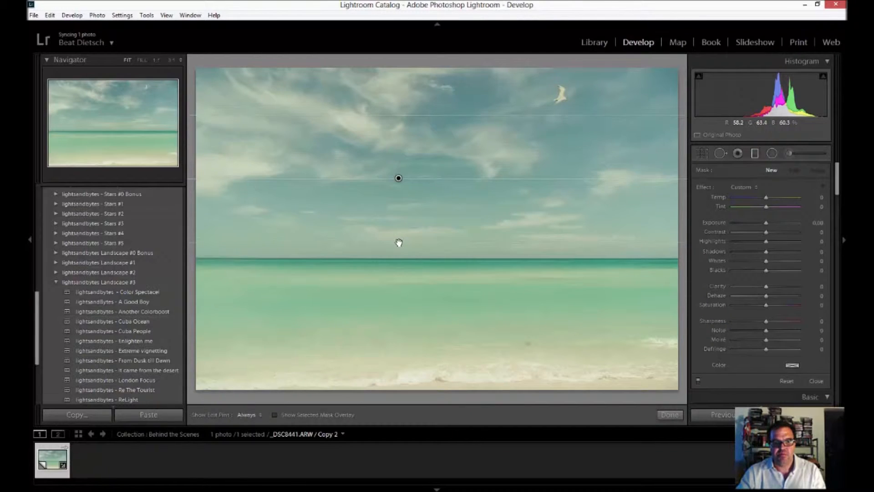
pyautogui.moveTo(398, 178); pyautogui.dragTo(400, 253)
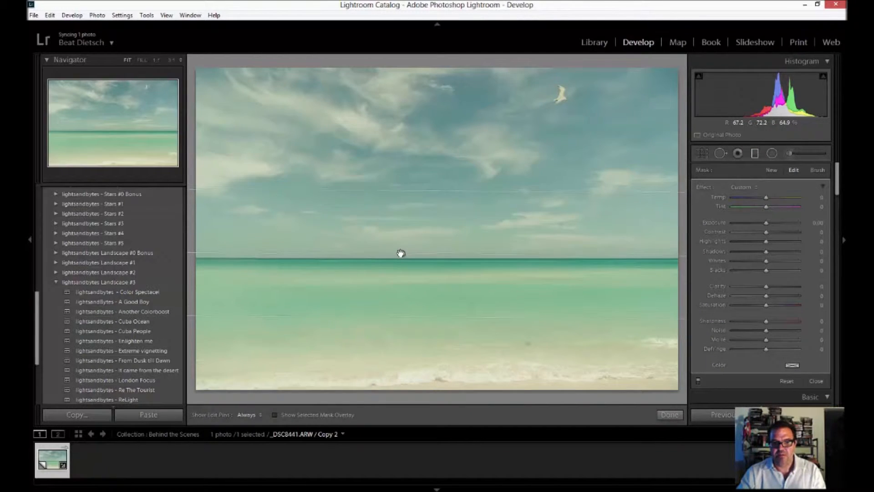
pyautogui.moveTo(403, 190); pyautogui.dragTo(404, 168)
pyautogui.moveTo(401, 243); pyautogui.dragTo(402, 250)
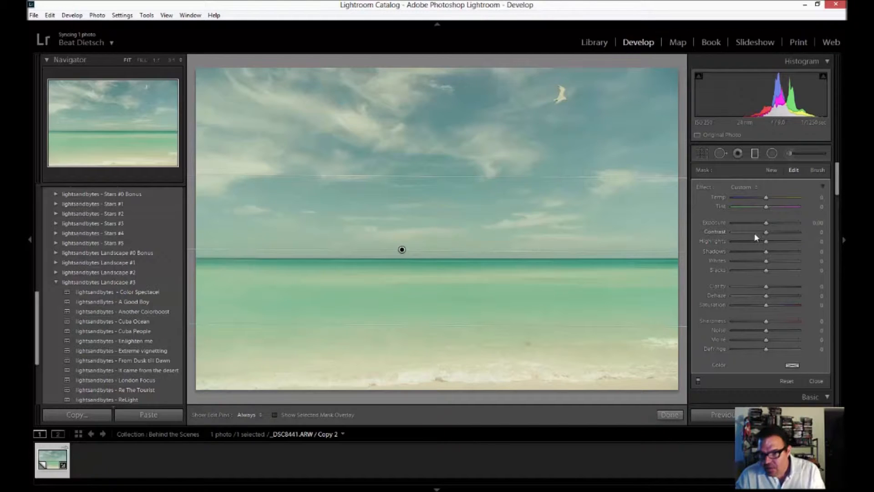
pyautogui.moveTo(766, 232); pyautogui.dragTo(789, 233)
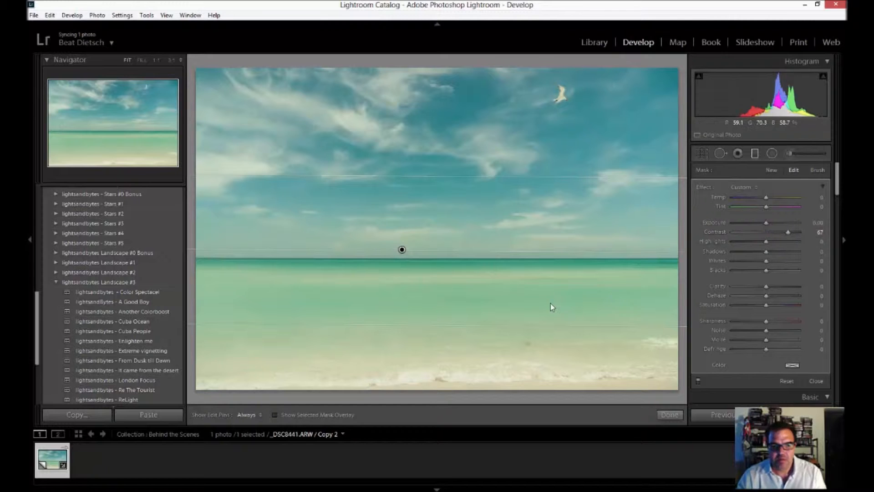
pyautogui.moveTo(402, 249); pyautogui.dragTo(400, 256)
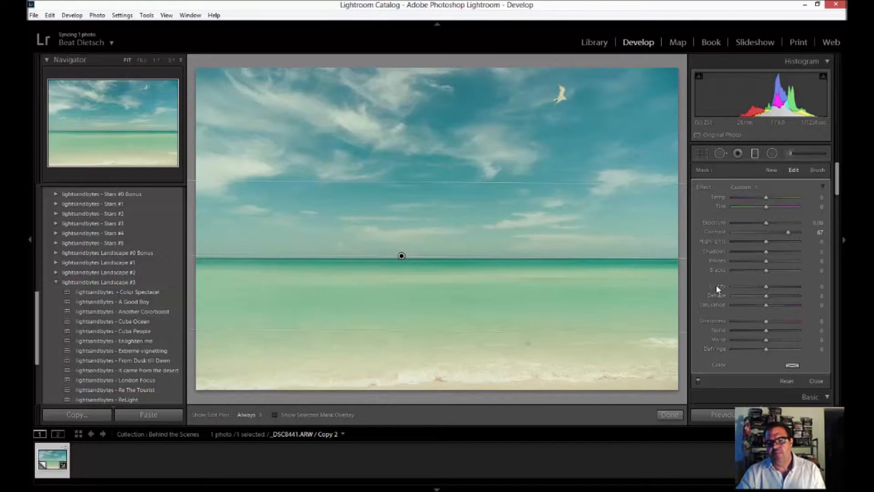
# Step: Draw a second graduated filter upward from the beach, level it and centre it on the horizon
pyautogui.click(755, 154)
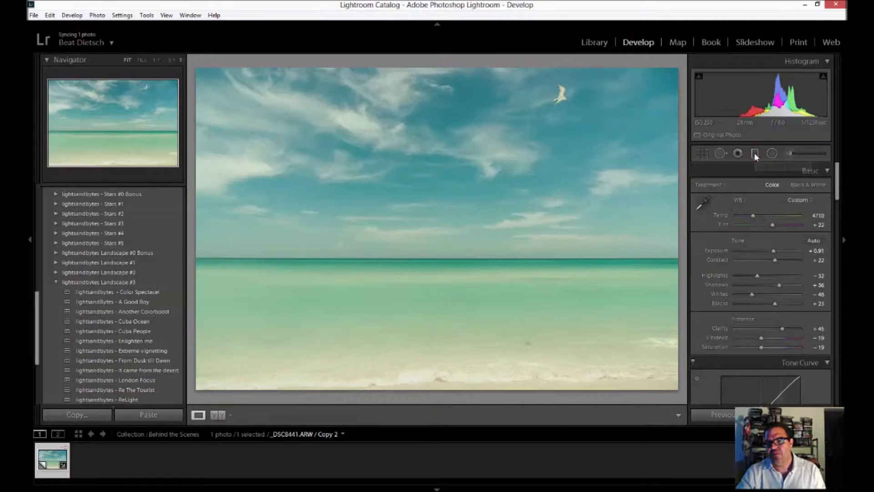
pyautogui.click(755, 154)
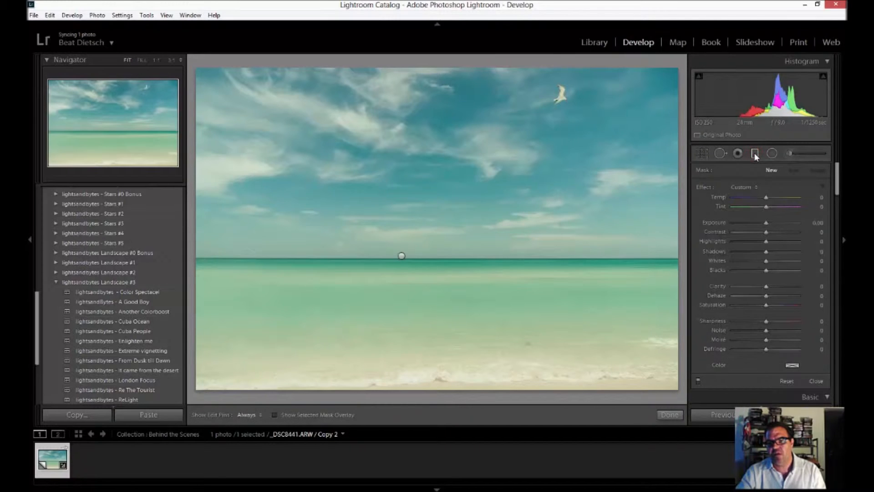
pyautogui.moveTo(385, 375)
pyautogui.mouseDown()
pyautogui.moveTo(390, 322)
pyautogui.moveTo(376, 293)
pyautogui.moveTo(387, 281)
pyautogui.mouseUp()
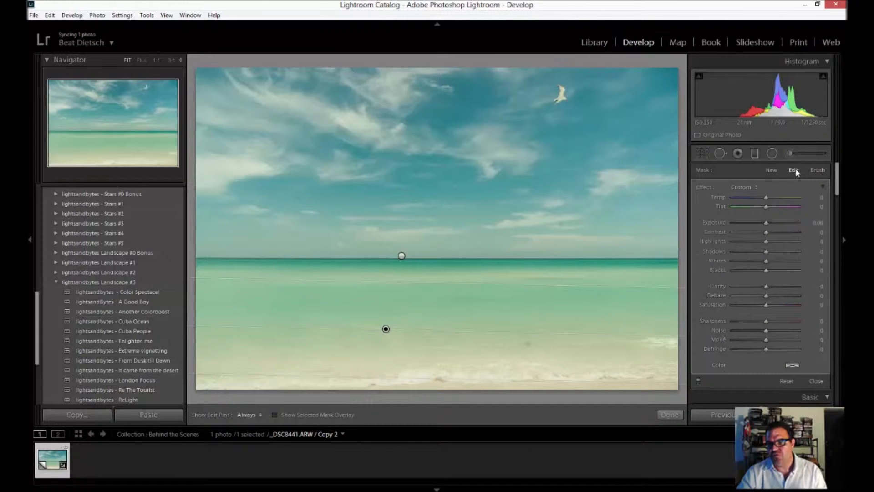
pyautogui.moveTo(385, 330); pyautogui.dragTo(392, 264)
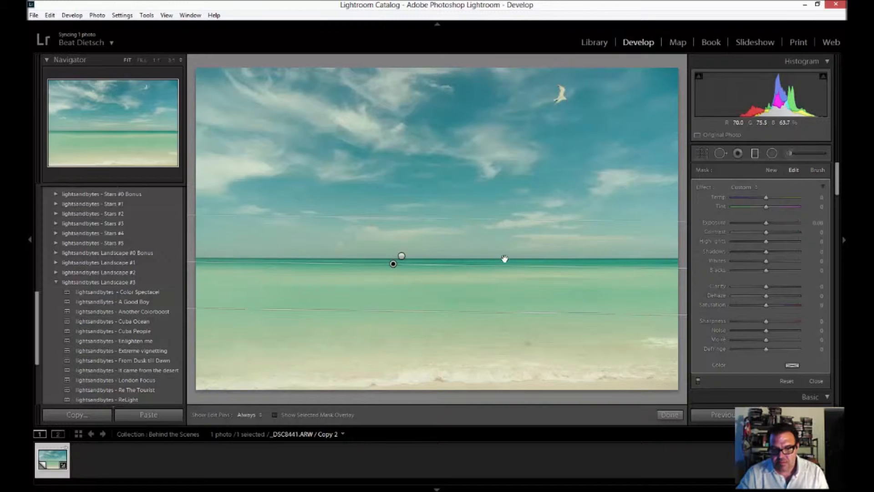
pyautogui.moveTo(536, 264); pyautogui.dragTo(539, 263)
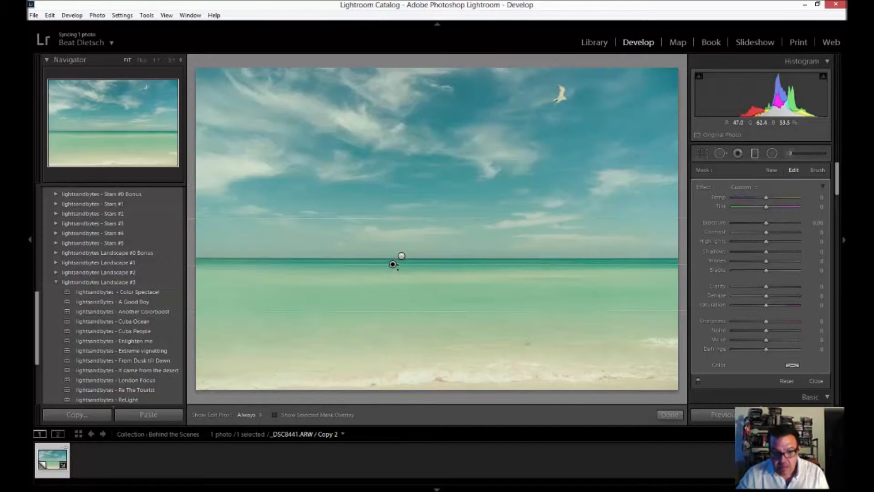
pyautogui.moveTo(393, 264); pyautogui.dragTo(378, 256)
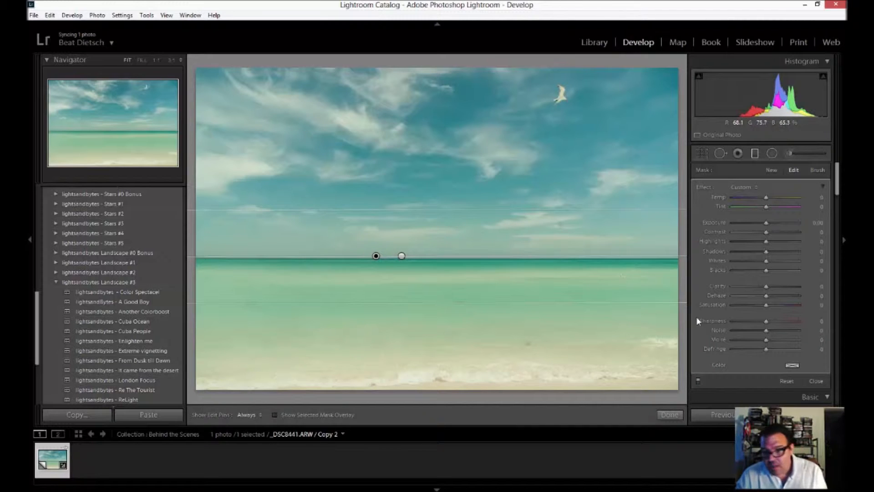
# Step: Set the water gradient's Clarity to -100, Saturation to 48 and Sharpness to -100
pyautogui.moveTo(767, 286); pyautogui.dragTo(720, 286)
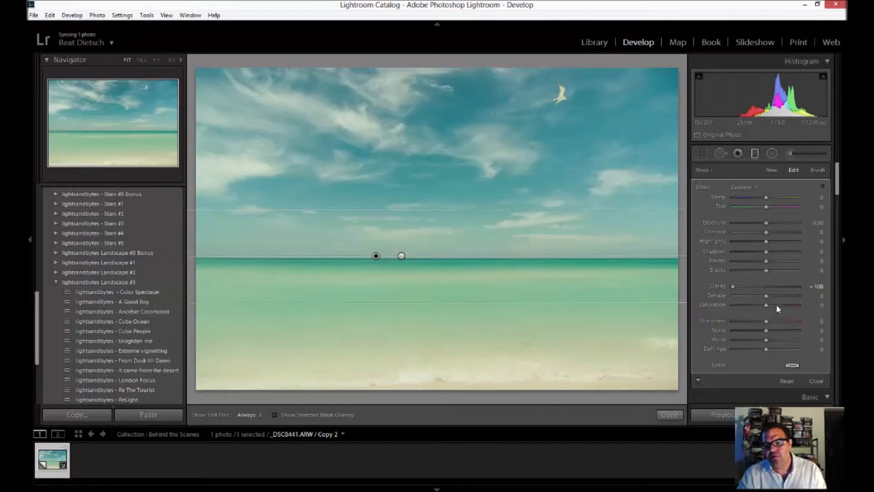
pyautogui.moveTo(777, 305); pyautogui.dragTo(785, 305)
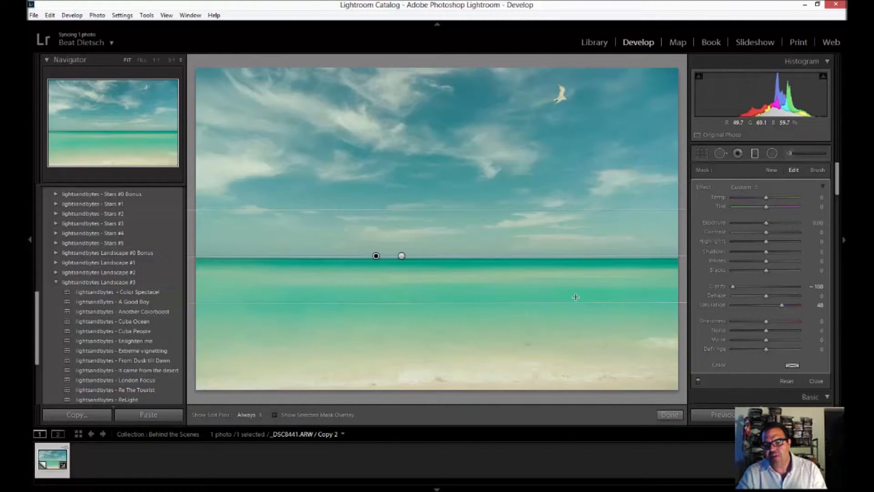
pyautogui.moveTo(766, 322); pyautogui.dragTo(676, 326)
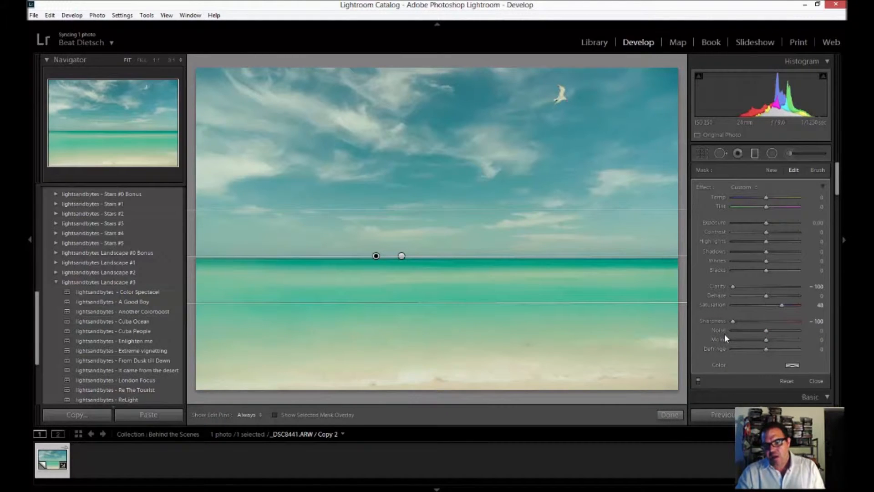
# Step: Draw a third graduated filter upward over the water, widen it slightly and centre it on the horizon
pyautogui.click(772, 171)
pyautogui.moveTo(472, 322); pyautogui.dragTo(472, 236)
pyautogui.moveTo(472, 281); pyautogui.dragTo(475, 261)
pyautogui.moveTo(484, 304); pyautogui.dragTo(483, 325)
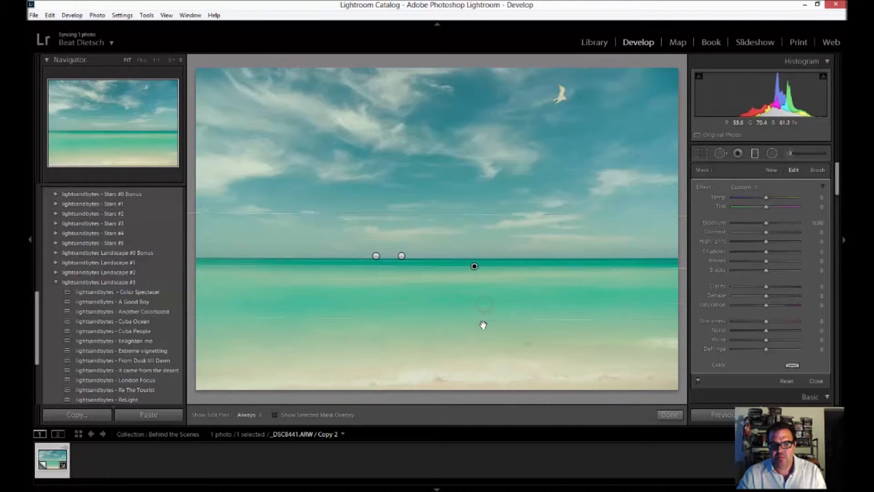
pyautogui.moveTo(474, 267); pyautogui.dragTo(477, 258)
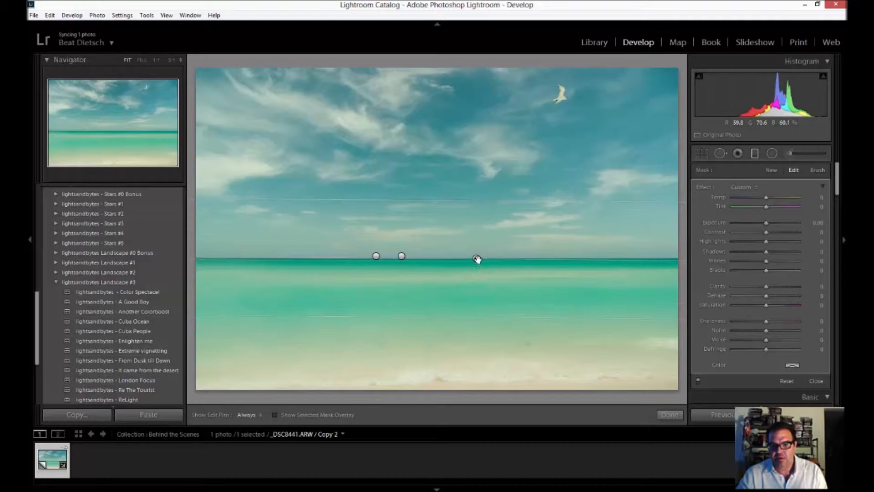
# Step: Set the third gradient's Clarity to -100, then widen it further over the water and recentre it on the horizon
pyautogui.moveTo(766, 286); pyautogui.dragTo(714, 293)
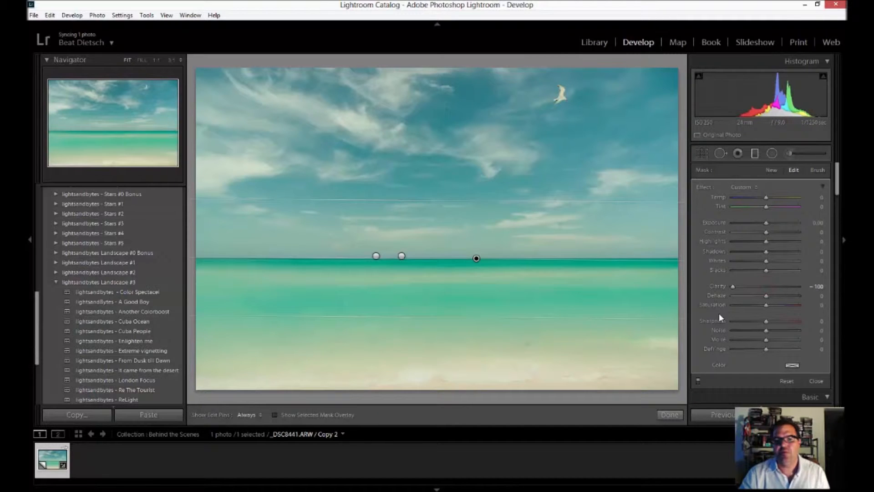
pyautogui.moveTo(511, 317); pyautogui.dragTo(512, 353)
pyautogui.moveTo(476, 277); pyautogui.dragTo(475, 257)
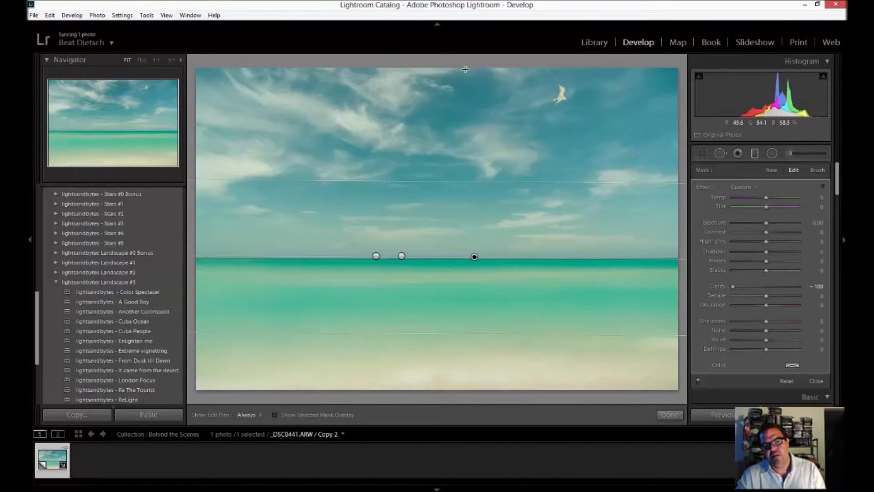
# Step: Draw a new graduated filter downward over the upper sky, adjust its tilt and set its Temp to -50
pyautogui.click(774, 172)
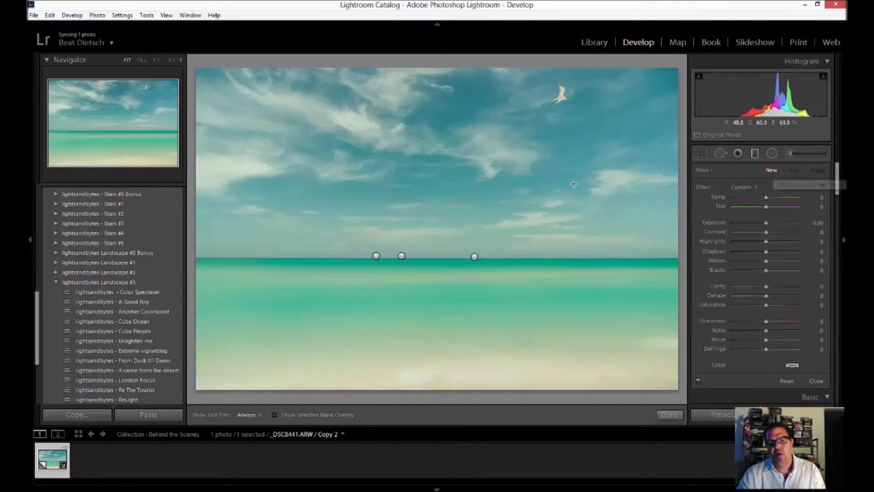
pyautogui.moveTo(488, 77); pyautogui.dragTo(489, 182)
pyautogui.moveTo(491, 132); pyautogui.dragTo(491, 138)
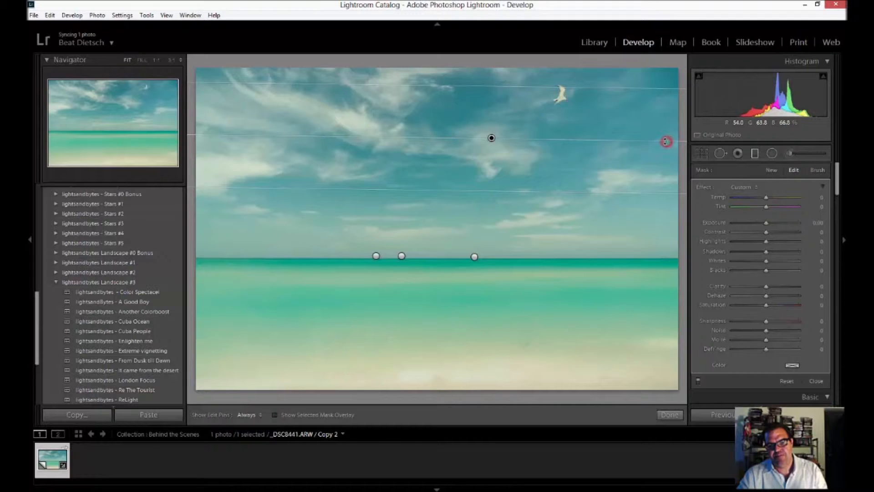
pyautogui.moveTo(667, 138); pyautogui.dragTo(667, 130)
pyautogui.click(593, 135)
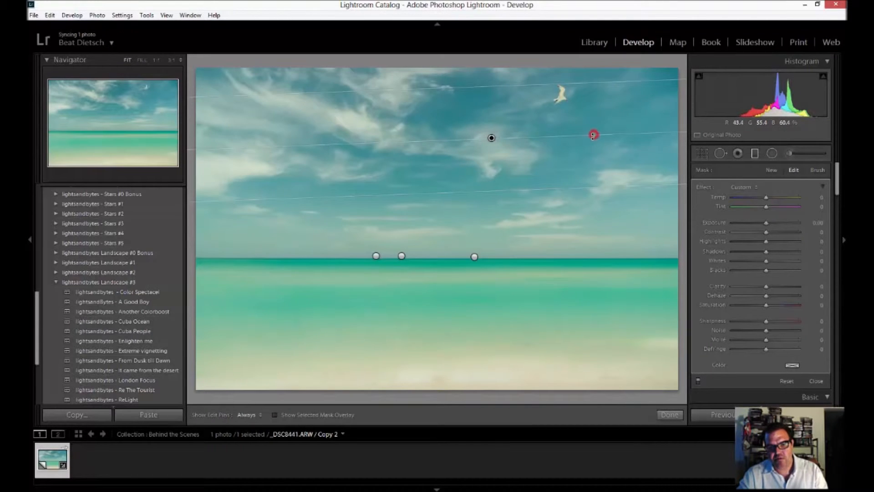
pyautogui.moveTo(565, 149); pyautogui.dragTo(525, 164)
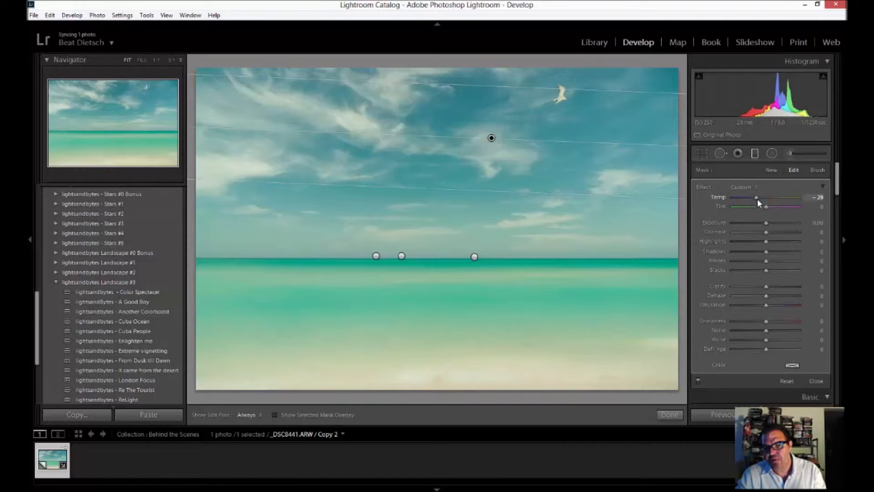
pyautogui.moveTo(757, 198); pyautogui.dragTo(753, 199)
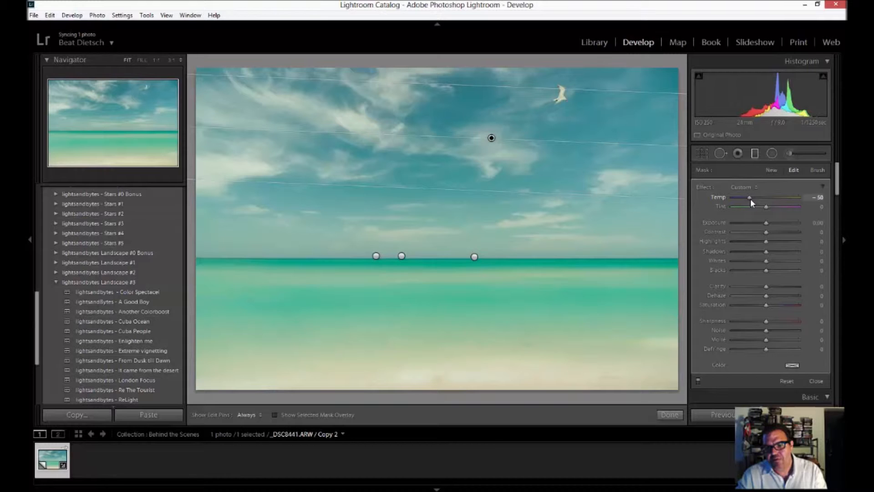
# Step: Lower, widen and level the upper-sky gradient and set its Clarity to -8
pyautogui.moveTo(491, 140); pyautogui.dragTo(493, 165)
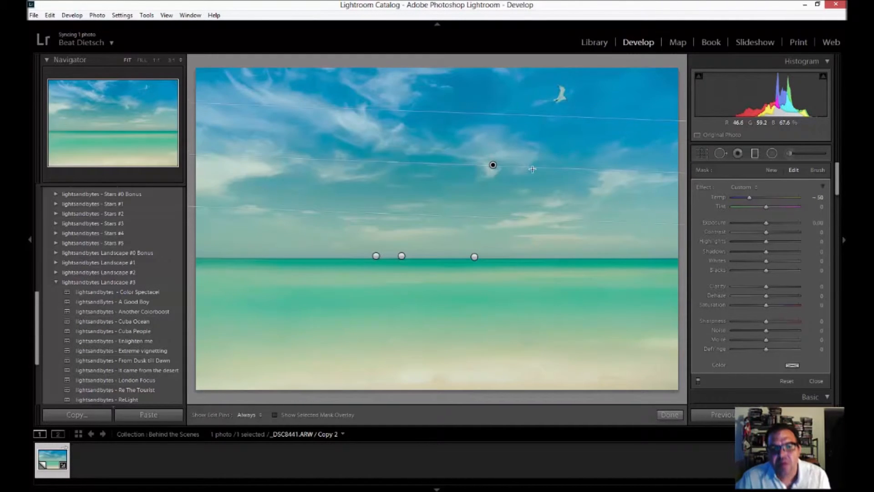
pyautogui.moveTo(520, 222); pyautogui.dragTo(521, 275)
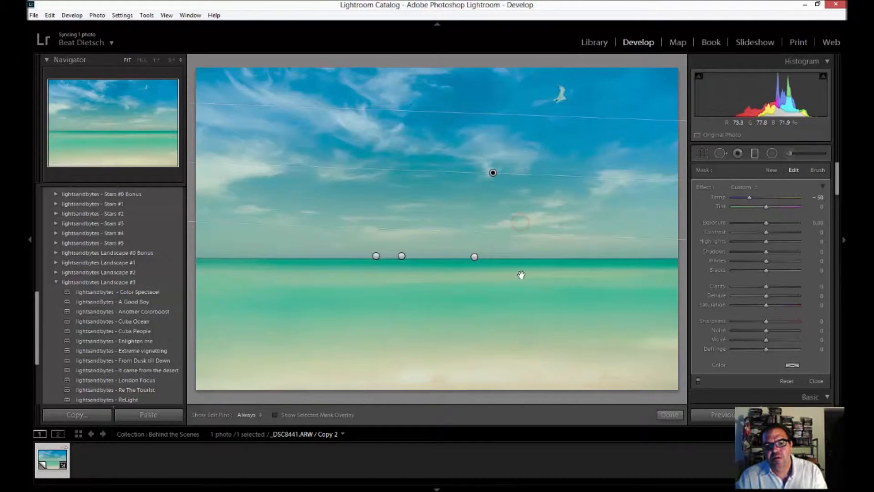
pyautogui.moveTo(494, 193); pyautogui.dragTo(496, 159)
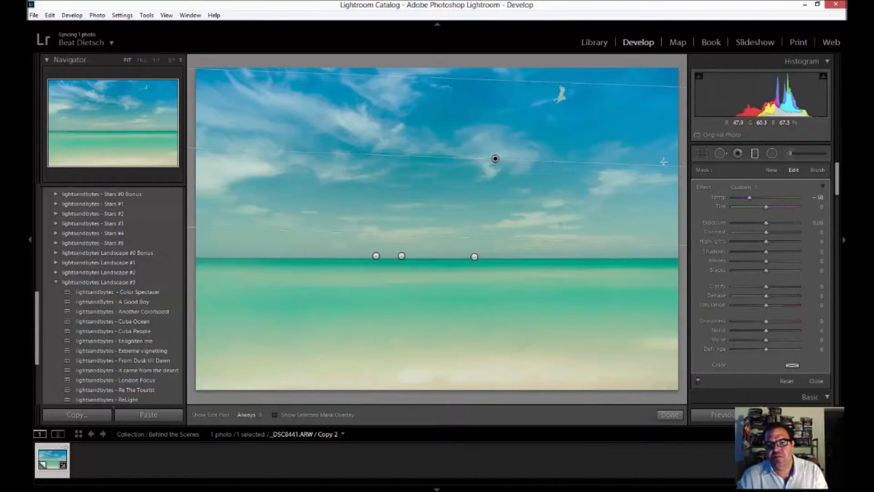
pyautogui.moveTo(663, 162); pyautogui.dragTo(665, 162)
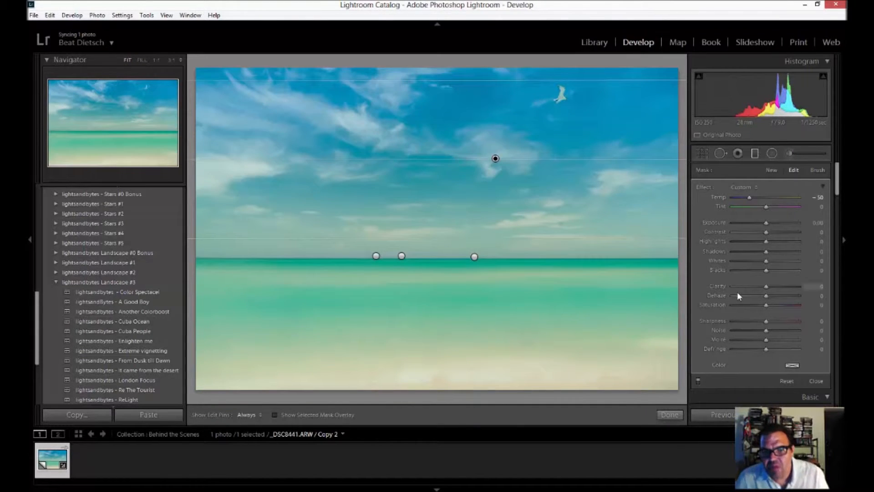
pyautogui.moveTo(767, 286); pyautogui.dragTo(765, 287)
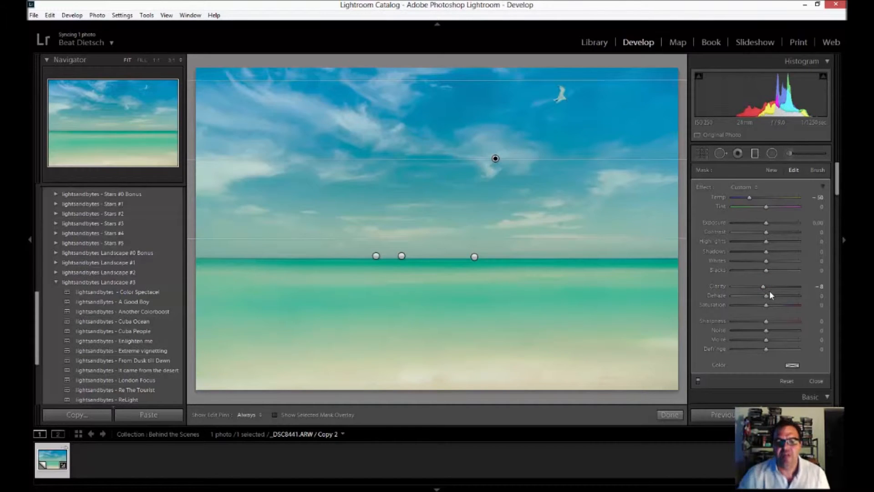
pyautogui.click(755, 154)
pyautogui.click(754, 153)
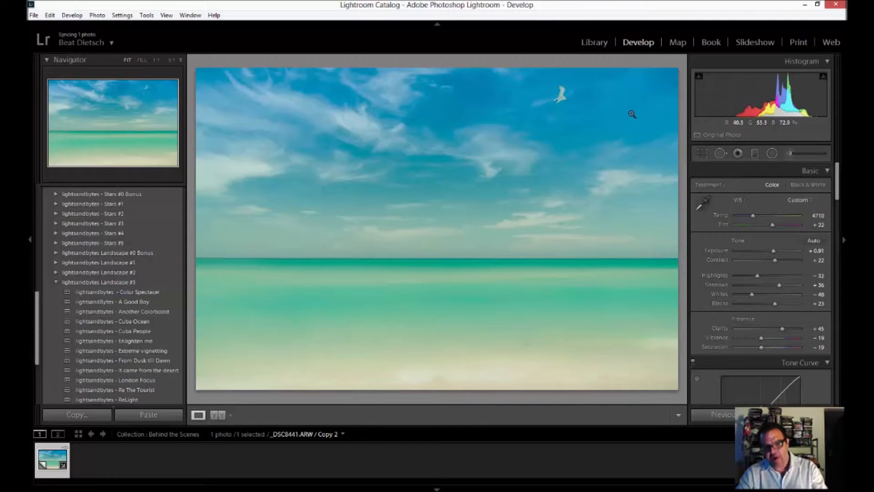
# Step: Crop a strip off the photo's right side and trim the beach along its bottom edge, and apply the crop
pyautogui.press('r')
pyautogui.moveTo(674, 227); pyautogui.dragTo(636, 224)
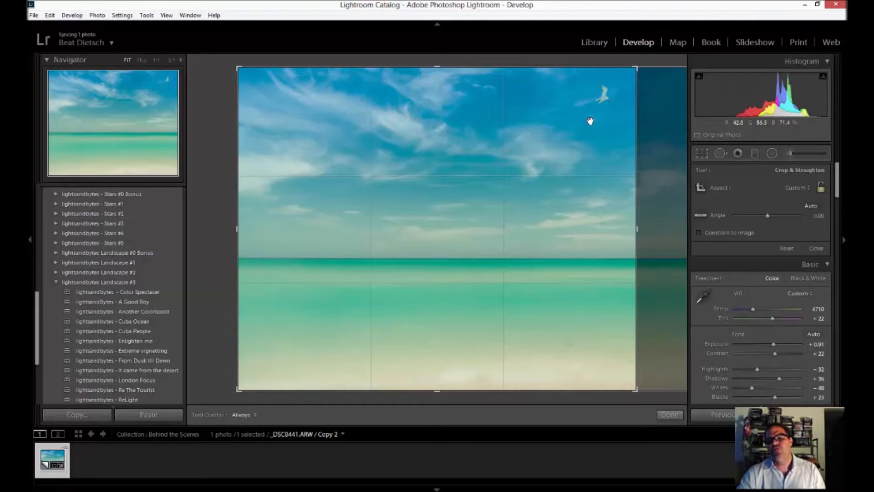
pyautogui.moveTo(636, 230)
pyautogui.mouseDown()
pyautogui.moveTo(661, 234)
pyautogui.moveTo(651, 236)
pyautogui.mouseUp()
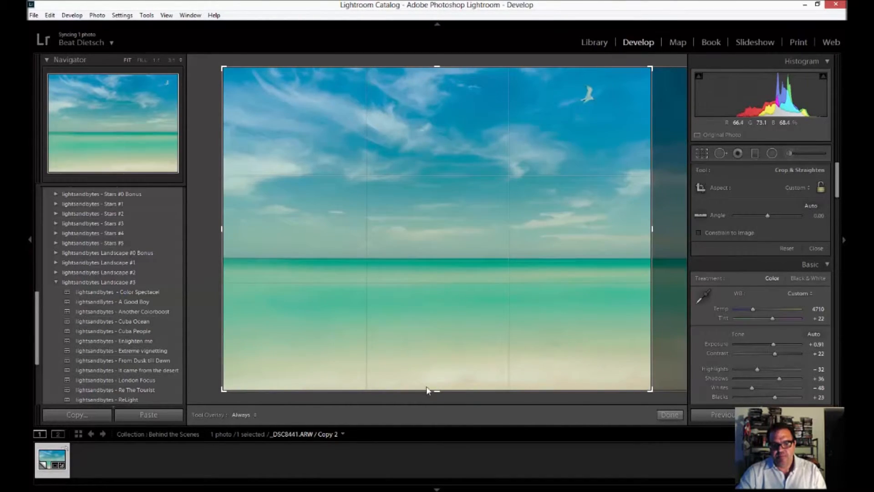
pyautogui.moveTo(437, 389); pyautogui.dragTo(444, 374)
pyautogui.doubleClick(580, 311)
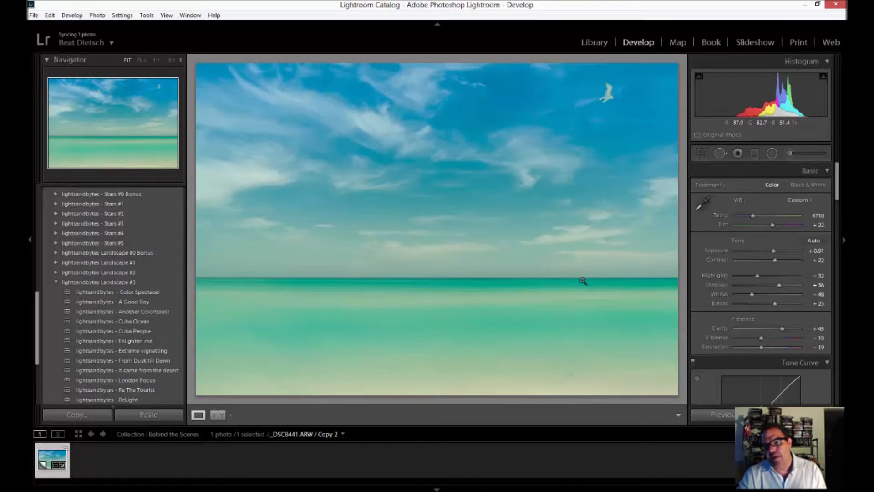
pyautogui.press('q')
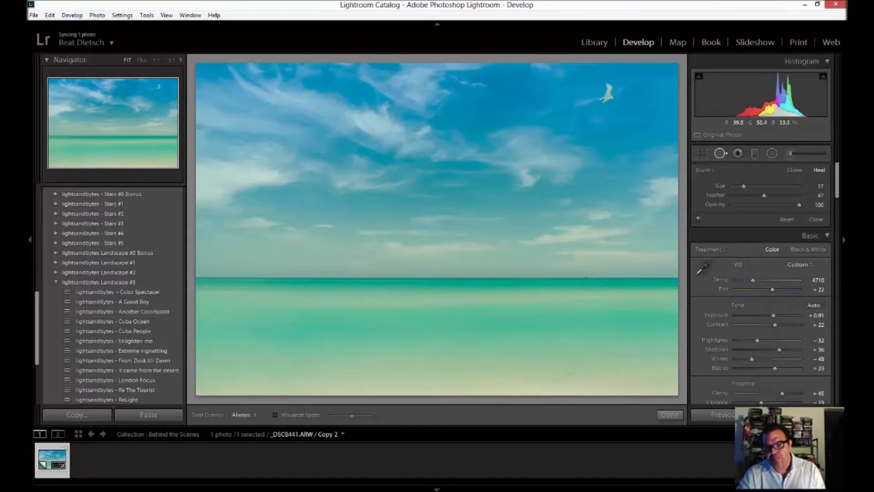
pyautogui.scroll(6, 605, 240)
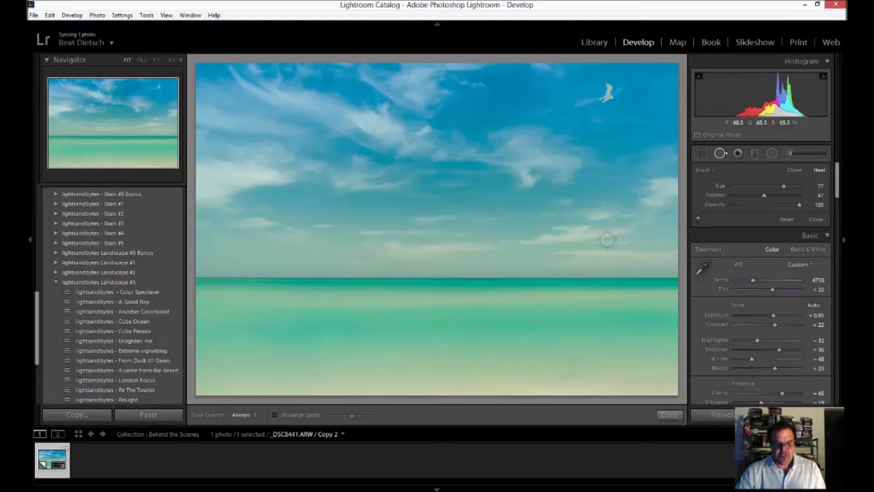
pyautogui.press('q')
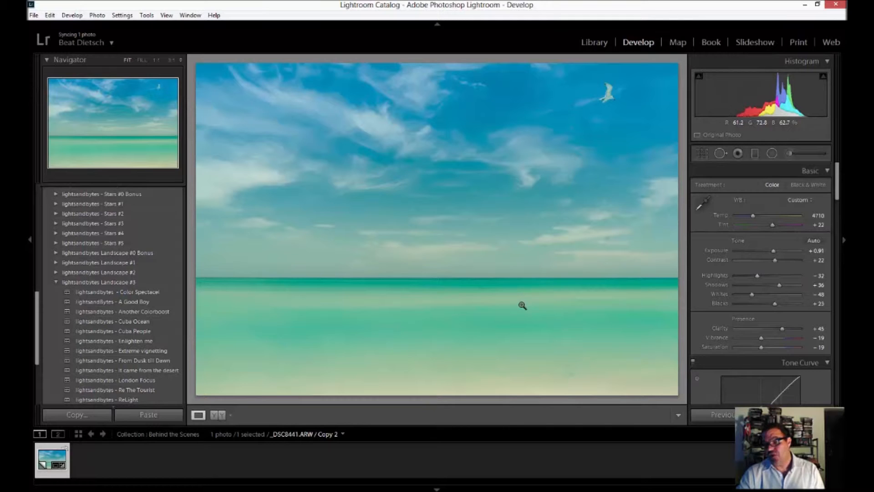
# Step: Open the developed beach photo in Adobe Photoshop CC 2015.5 for further editing
pyautogui.rightClick(51, 455)
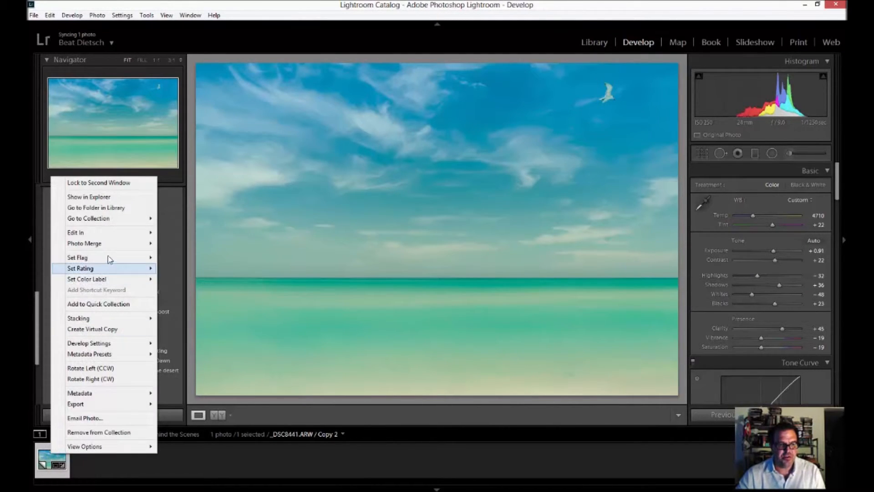
pyautogui.moveTo(108, 234)
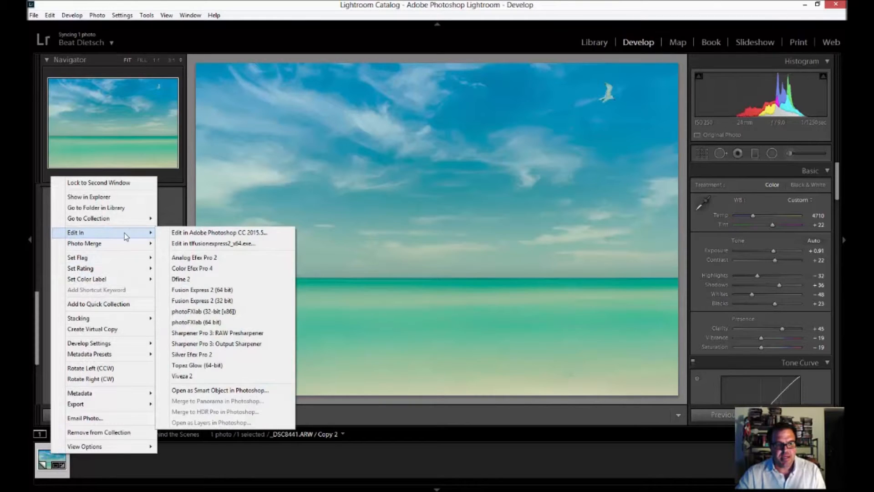
pyautogui.click(246, 234)
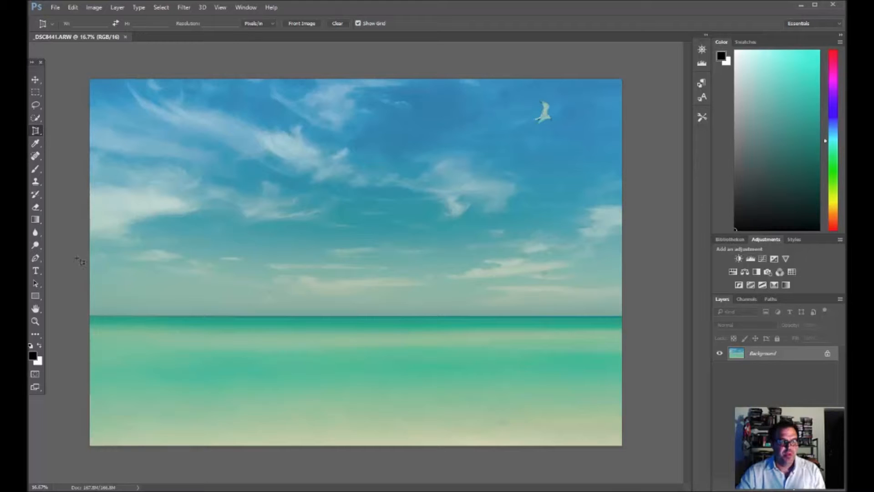
# Step: Remove the dark smudge in the shallow water near the photo's bottom edge with the Content-Aware Spot Healing Brush
pyautogui.click(36, 157)
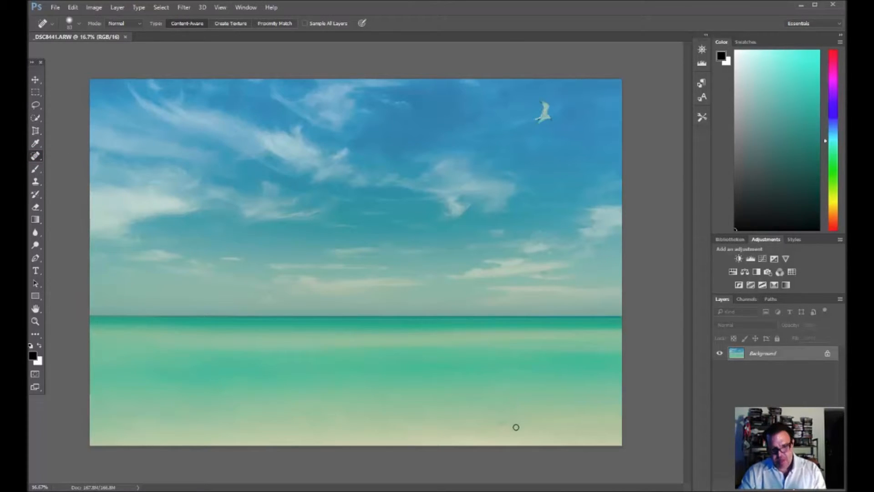
pyautogui.scroll(4, 514, 430)
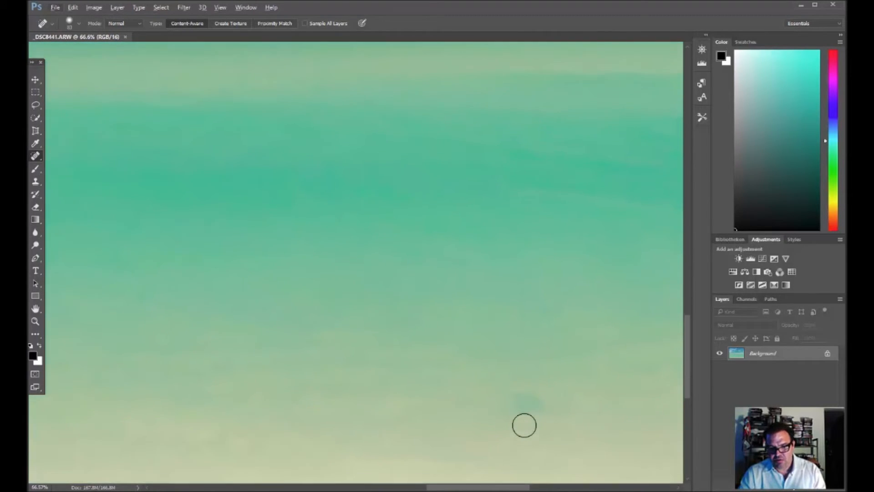
pyautogui.scroll(2, 529, 387)
pyautogui.moveTo(528, 371)
pyautogui.mouseDown()
pyautogui.moveTo(519, 357)
pyautogui.moveTo(499, 373)
pyautogui.mouseUp()
pyautogui.moveTo(535, 381)
pyautogui.mouseDown()
pyautogui.moveTo(555, 373)
pyautogui.moveTo(517, 389)
pyautogui.mouseUp()
# Step: Heal the dark spot in the low clouds above the right part of the horizon with the Spot Healing Brush
pyautogui.hotkey('ctrl', '0')
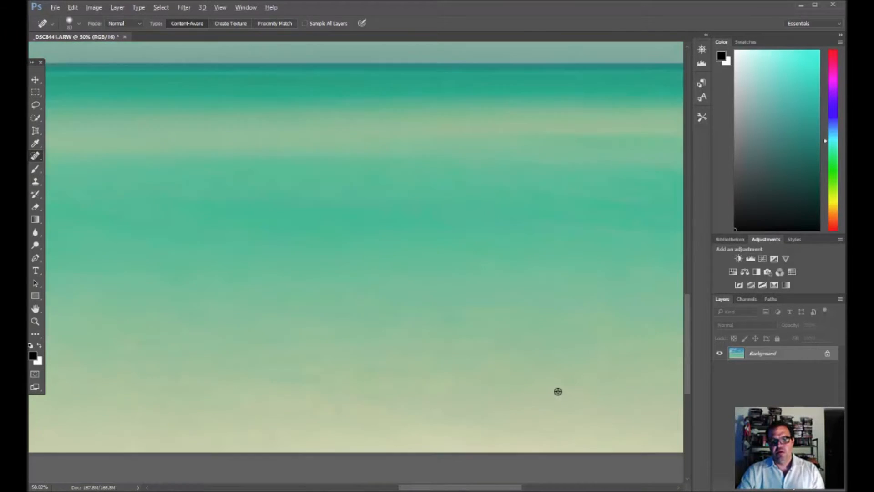
pyautogui.scroll(6, 568, 265)
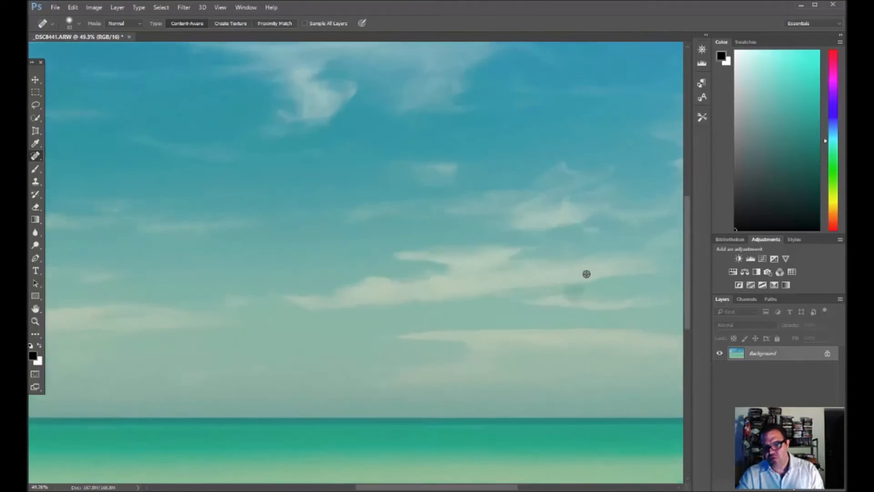
pyautogui.click(568, 303)
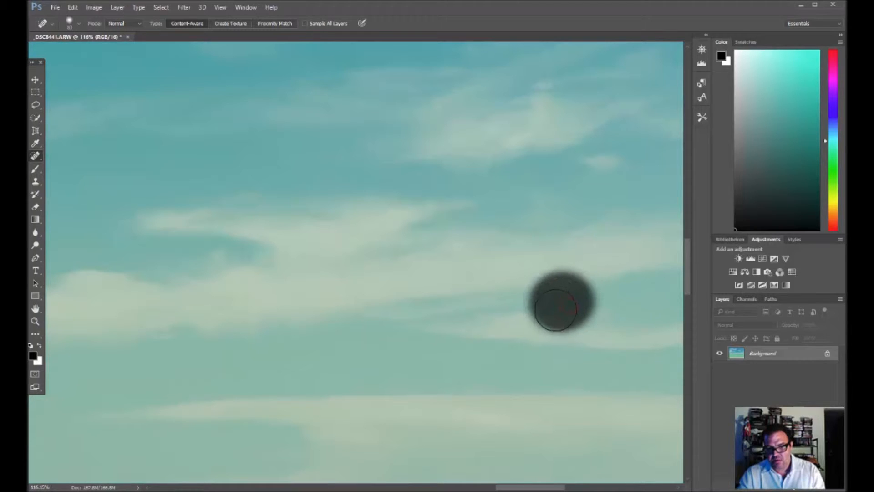
pyautogui.scroll(-7, 611, 329)
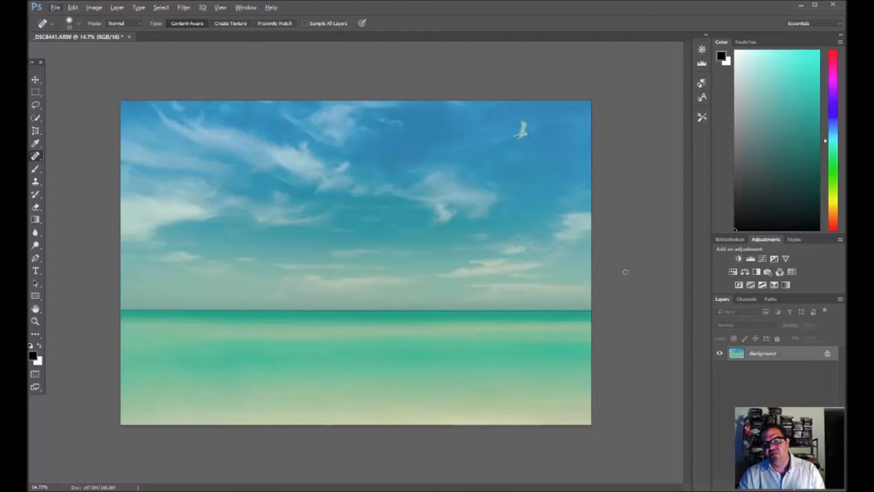
# Step: Extend the canvas above the sky with two successive Perspective Crops, adding a blank white strip along the top
pyautogui.click(36, 131)
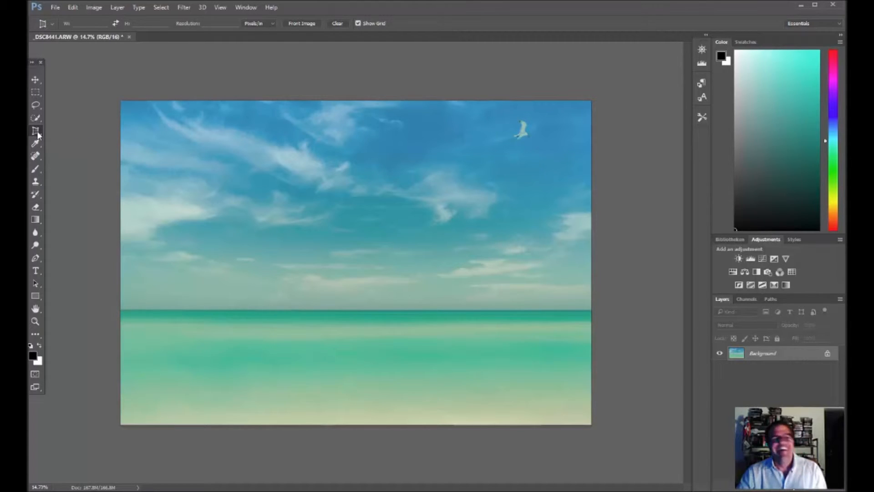
pyautogui.moveTo(106, 92); pyautogui.dragTo(647, 461)
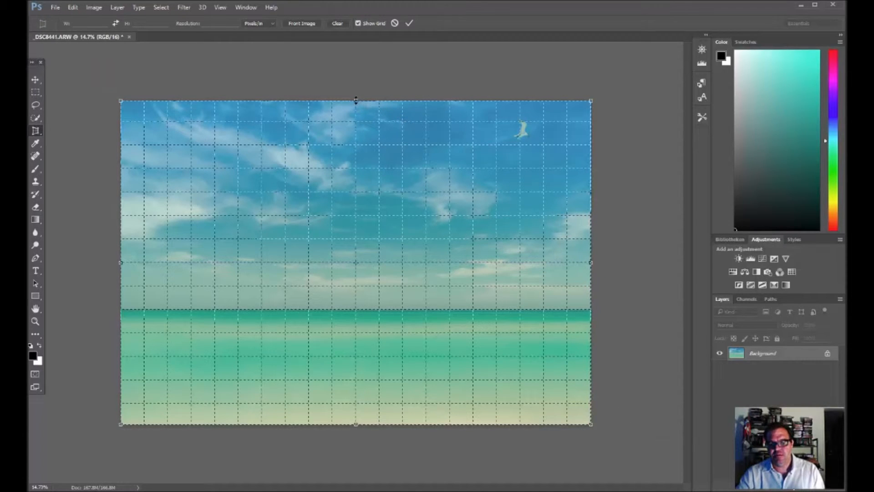
pyautogui.moveTo(356, 100); pyautogui.dragTo(371, 73)
pyautogui.doubleClick(385, 87)
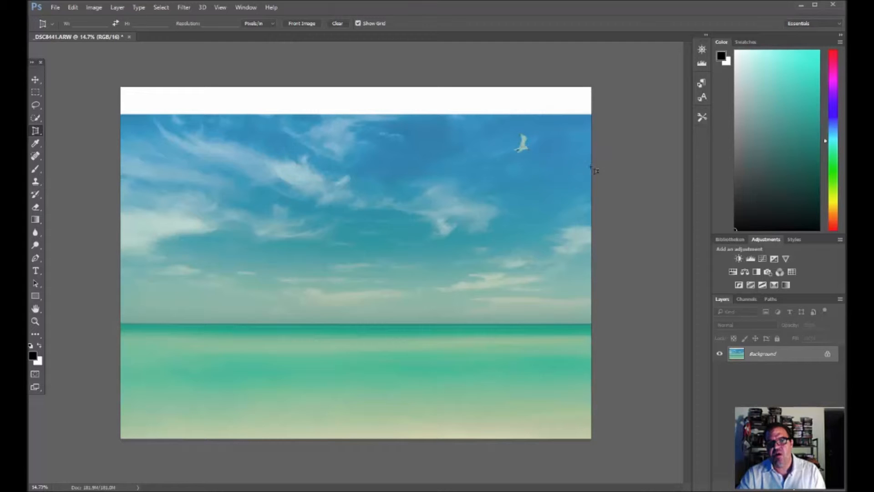
pyautogui.click(120, 86)
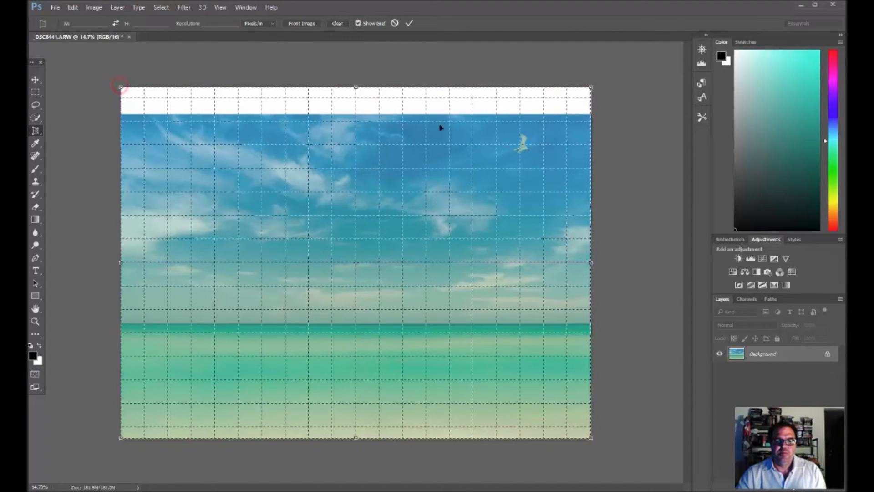
pyautogui.moveTo(356, 86); pyautogui.dragTo(356, 78)
pyautogui.doubleClick(398, 98)
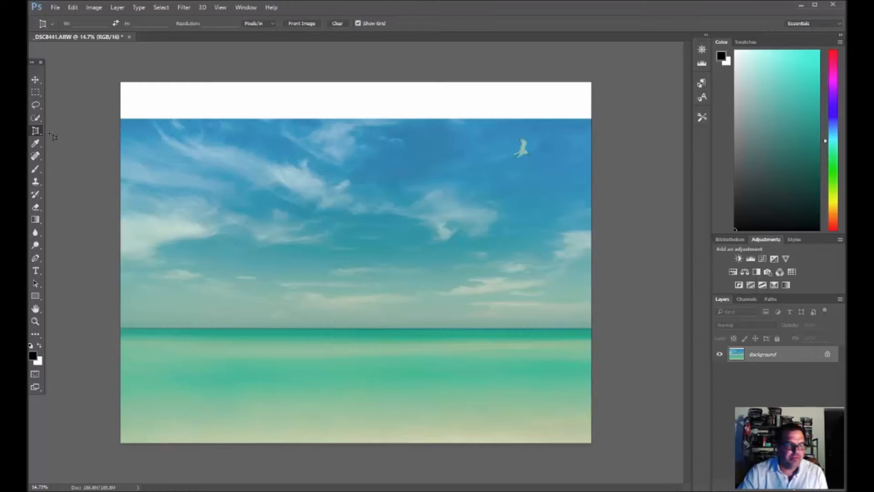
# Step: Select the white strip above the sky with the Magic Wand tool
pyautogui.click(41, 120)
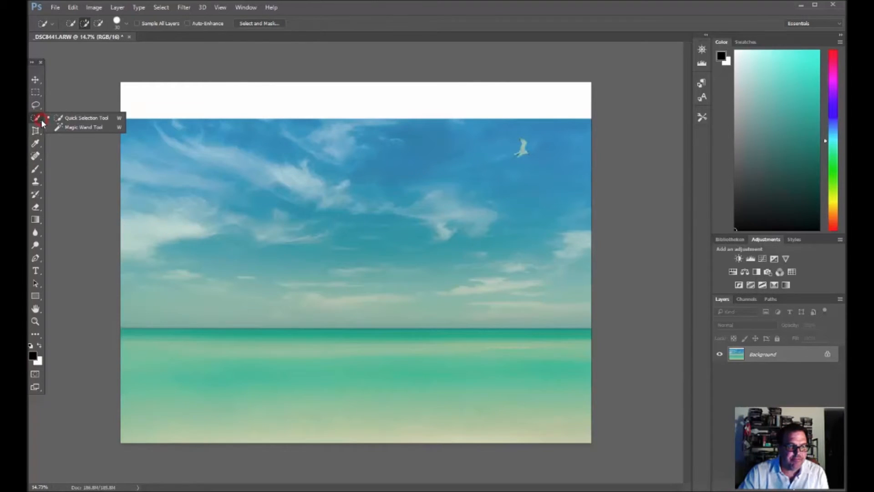
pyautogui.click(86, 127)
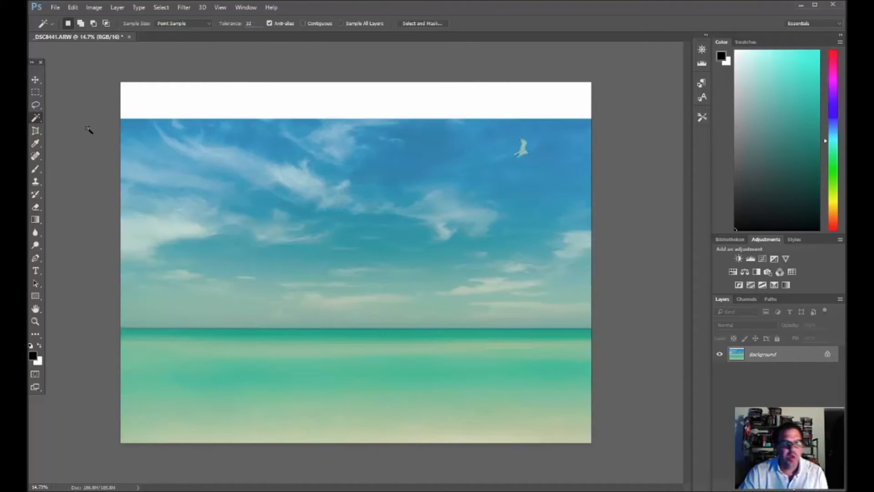
pyautogui.click(222, 101)
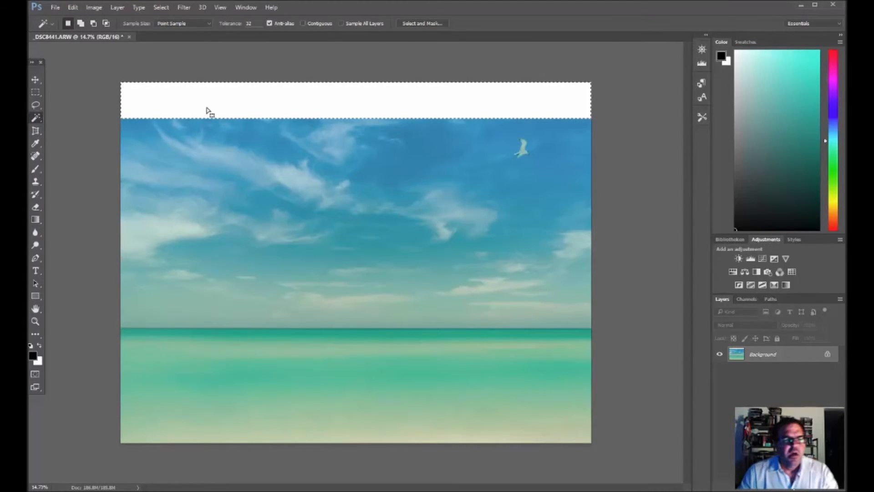
# Step: Expand the white strip's selection by 5 pixels so it overlaps the sky edge
pyautogui.click(138, 9)
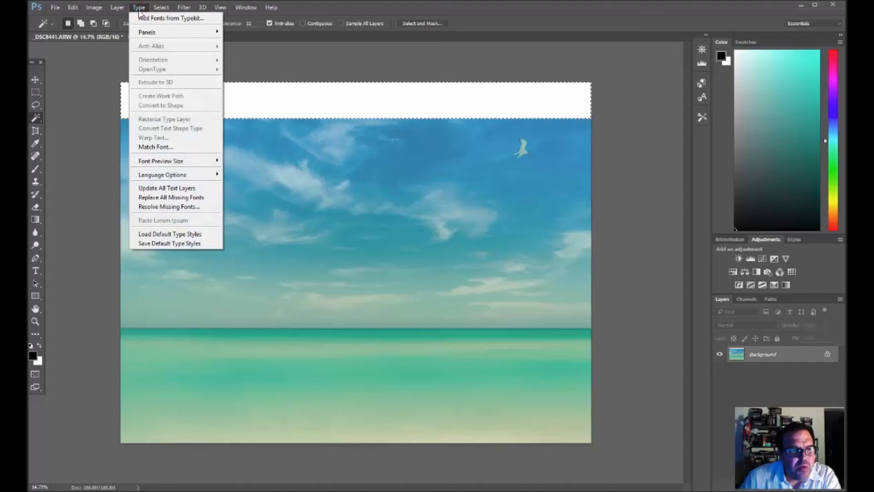
pyautogui.moveTo(162, 10)
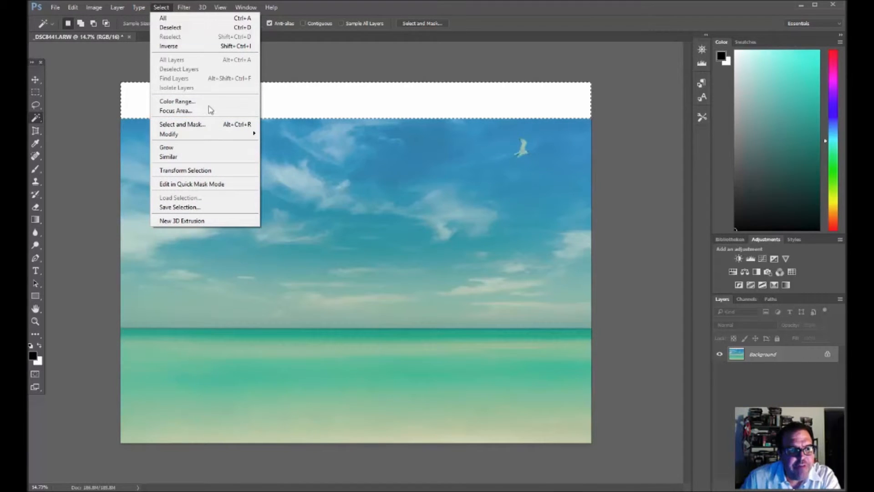
pyautogui.moveTo(216, 135)
pyautogui.click(278, 152)
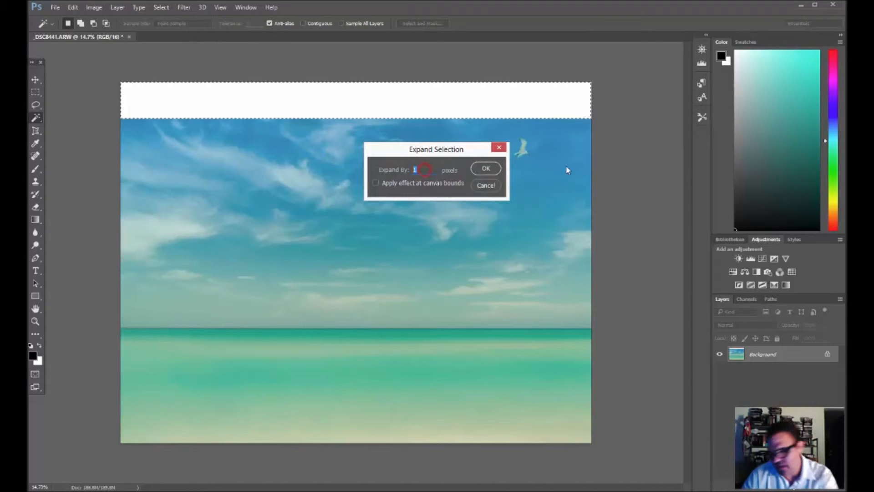
pyautogui.write('5')
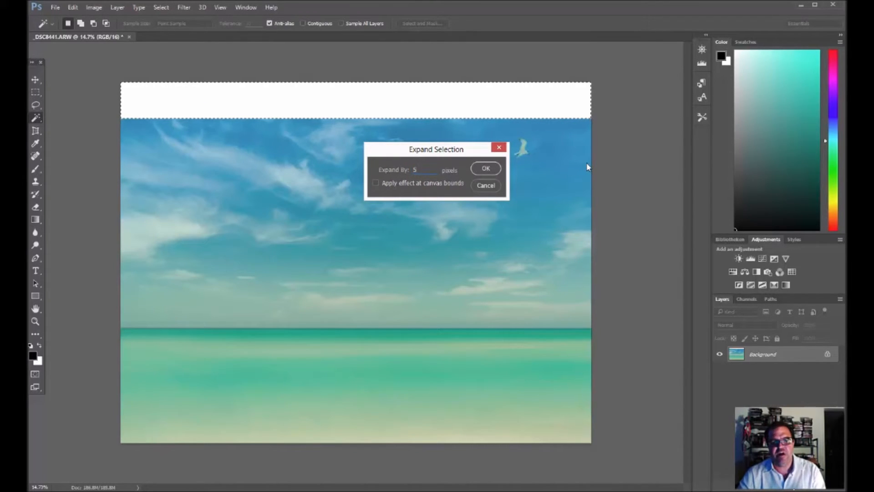
pyautogui.click(493, 170)
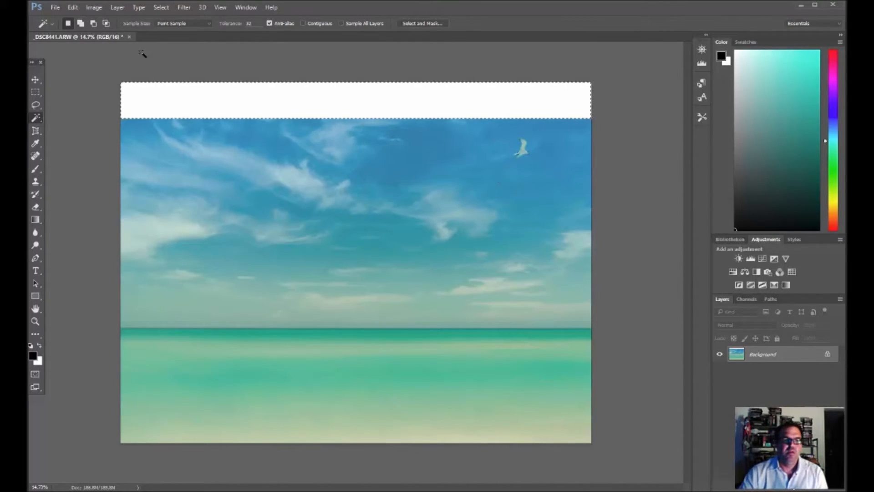
# Step: Fill the selected strip with Content-Aware contents in Normal mode at 100% opacity, and clear the selection
pyautogui.click(73, 8)
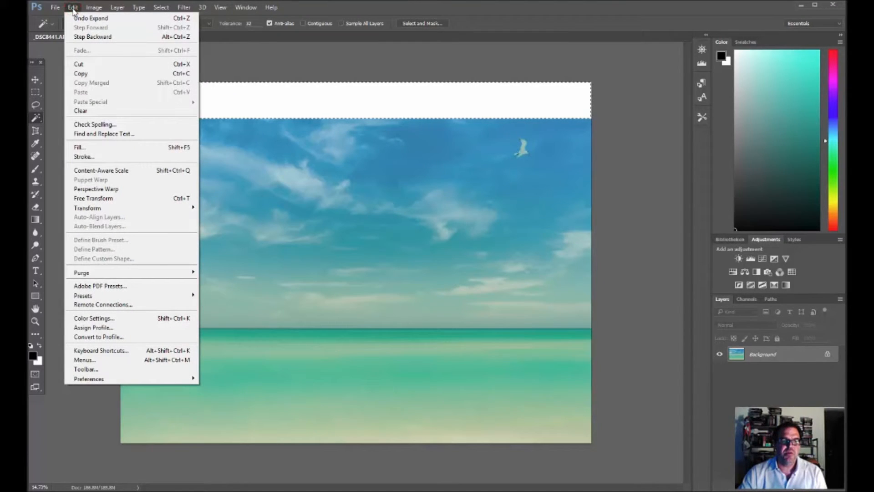
pyautogui.click(97, 147)
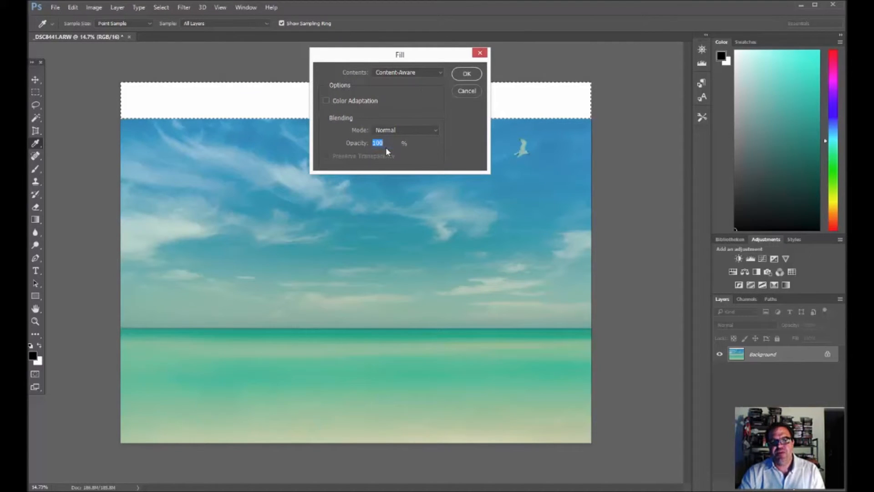
pyautogui.click(467, 74)
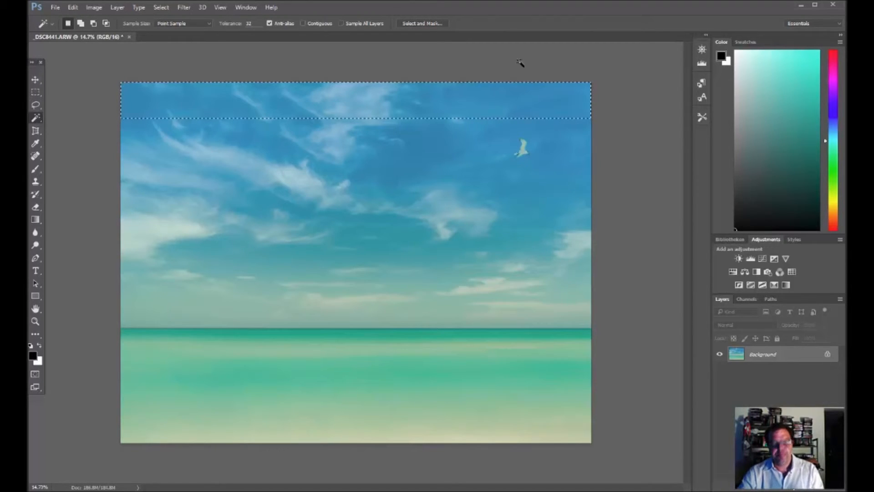
pyautogui.hotkey('ctrl', 'd')
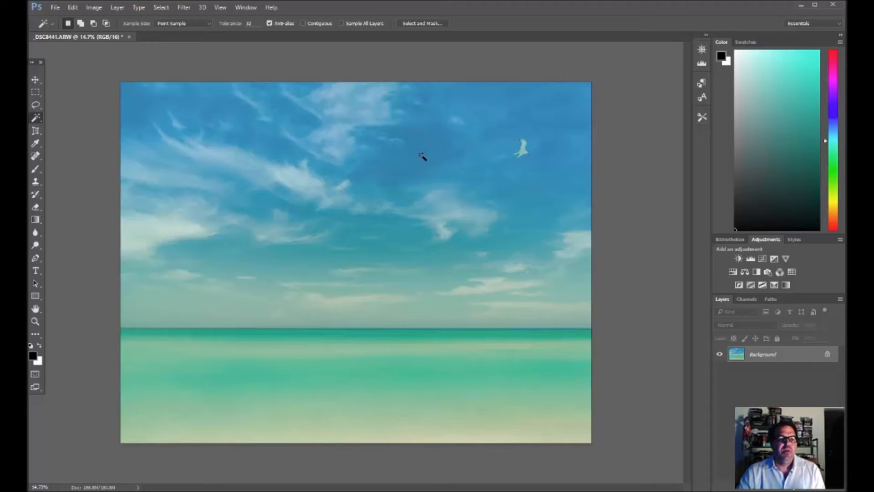
# Step: Clone cloud texture onto the left side of the top cloud using a smaller Clone Stamp brush at 34% opacity
pyautogui.click(36, 182)
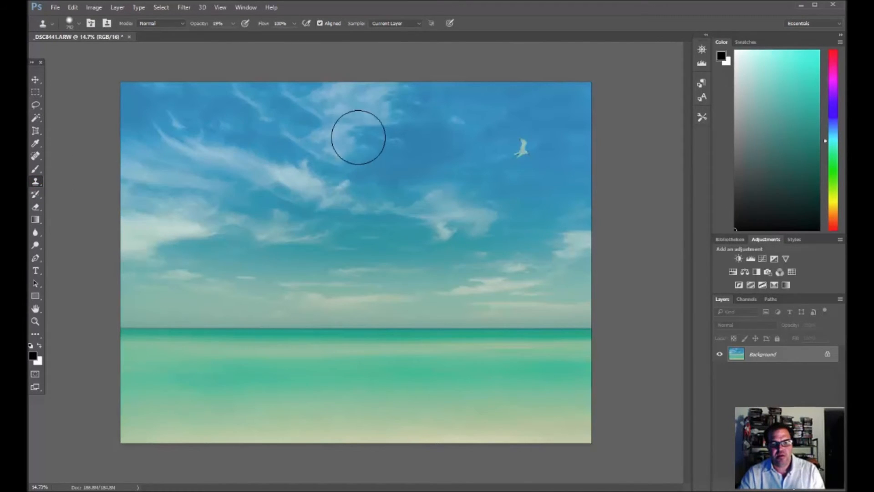
pyautogui.moveTo(195, 24); pyautogui.dragTo(201, 24)
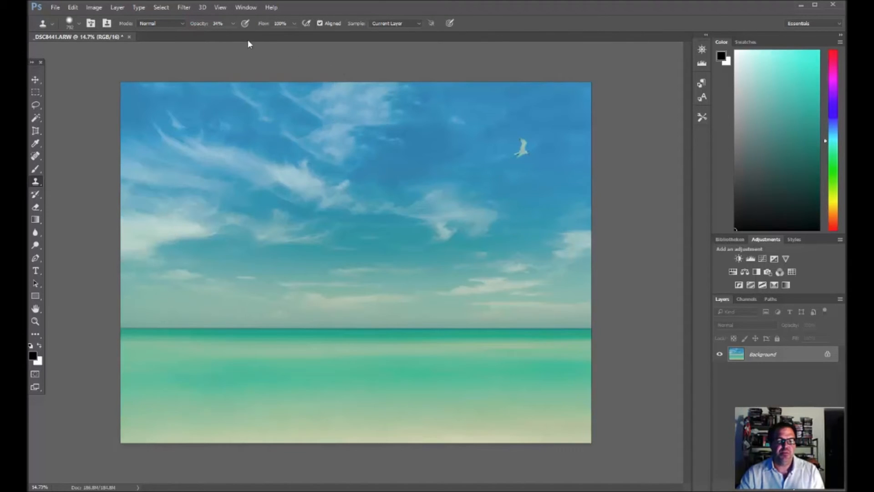
pyautogui.moveTo(372, 142); pyautogui.dragTo(313, 129)
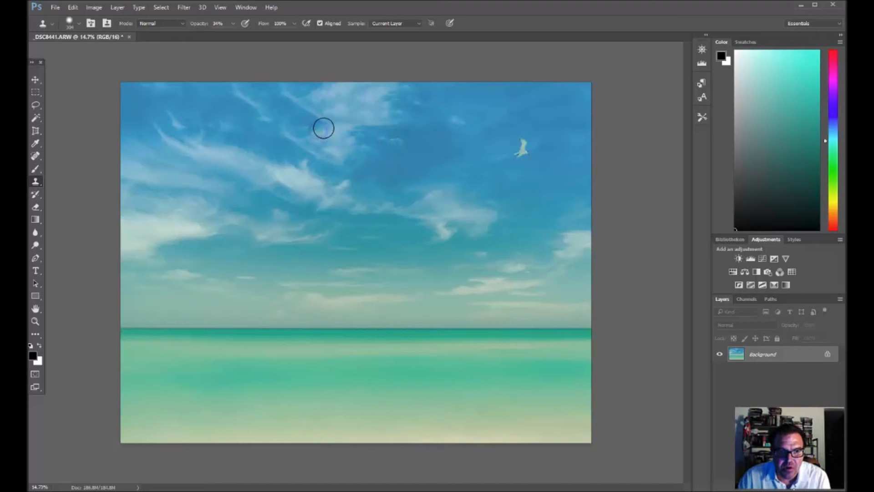
pyautogui.keyDown('alt'); pyautogui.click(327, 100); pyautogui.keyUp('alt')
pyautogui.click(291, 95)
pyautogui.moveTo(291, 95)
pyautogui.mouseDown()
pyautogui.moveTo(301, 93)
pyautogui.moveTo(322, 122)
pyautogui.mouseUp()
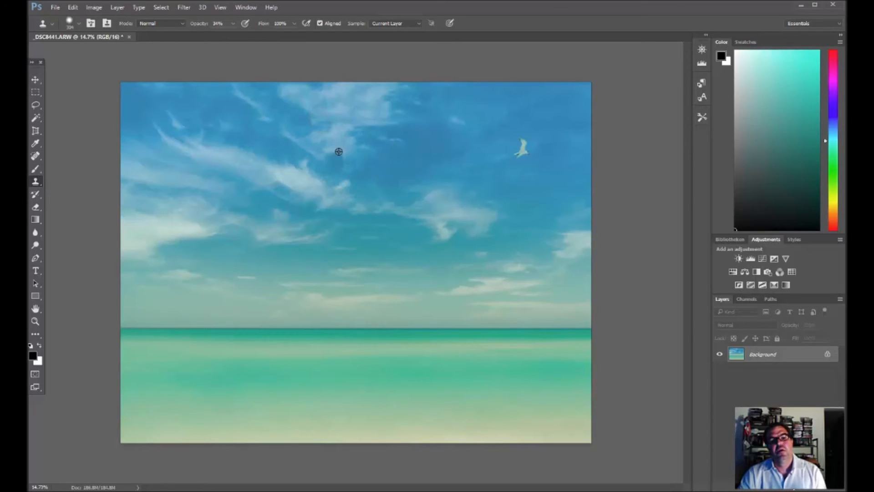
# Step: Clone blue sky over the right edge of the top cloud to reshape its repeated outline
pyautogui.keyDown('alt'); pyautogui.click(417, 118); pyautogui.keyUp('alt')
pyautogui.click(392, 121)
pyautogui.keyDown('alt'); pyautogui.click(347, 147); pyautogui.keyUp('alt')
pyautogui.moveTo(360, 130); pyautogui.dragTo(352, 133)
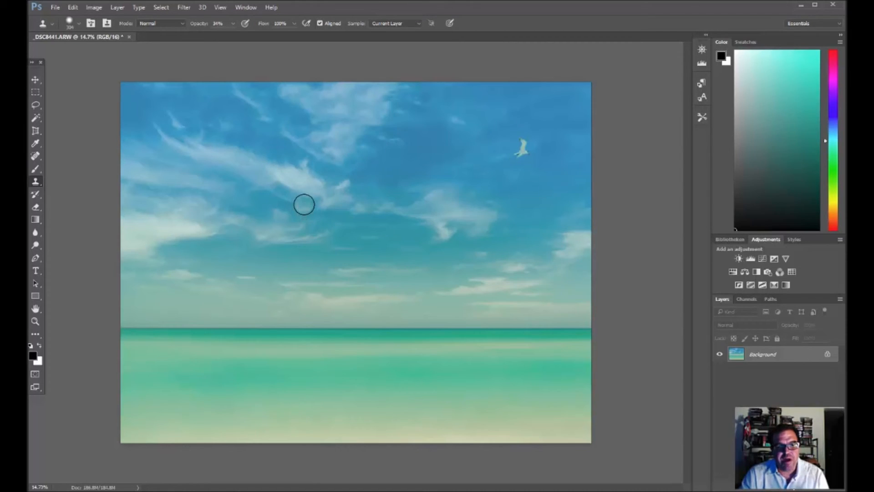
# Step: Blend the middle and left edge of the top cloud with further Clone Stamp dabs to disguise the duplicated pattern
pyautogui.keyDown('alt'); pyautogui.click(336, 138); pyautogui.keyUp('alt')
pyautogui.click(324, 125)
pyautogui.click(320, 124)
pyautogui.click(340, 105)
pyautogui.click(302, 115)
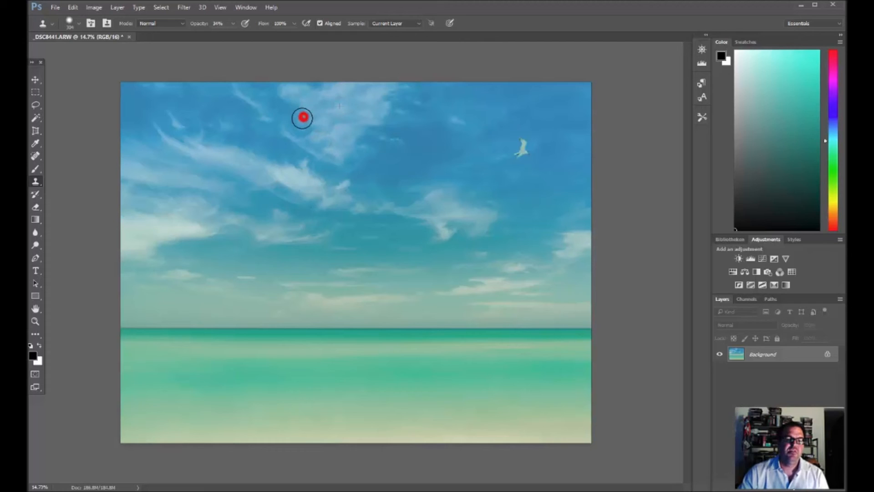
pyautogui.click(296, 116)
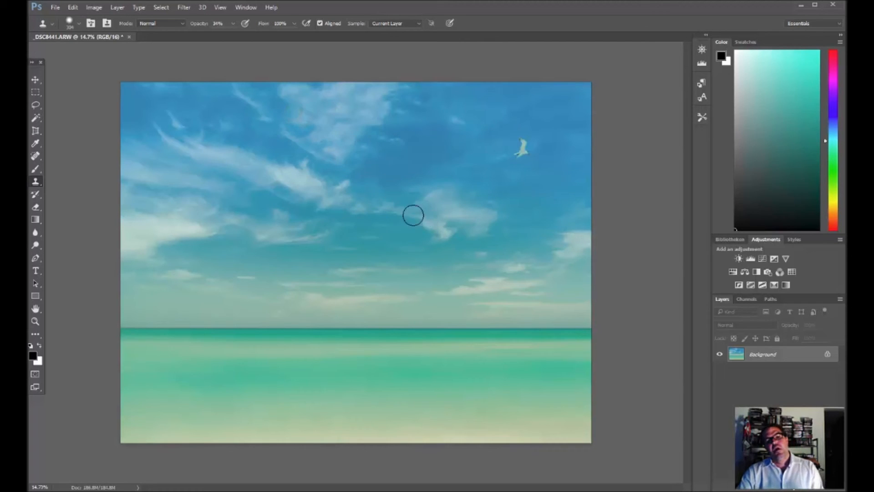
pyautogui.click(340, 137)
pyautogui.click(341, 121)
pyautogui.click(323, 107)
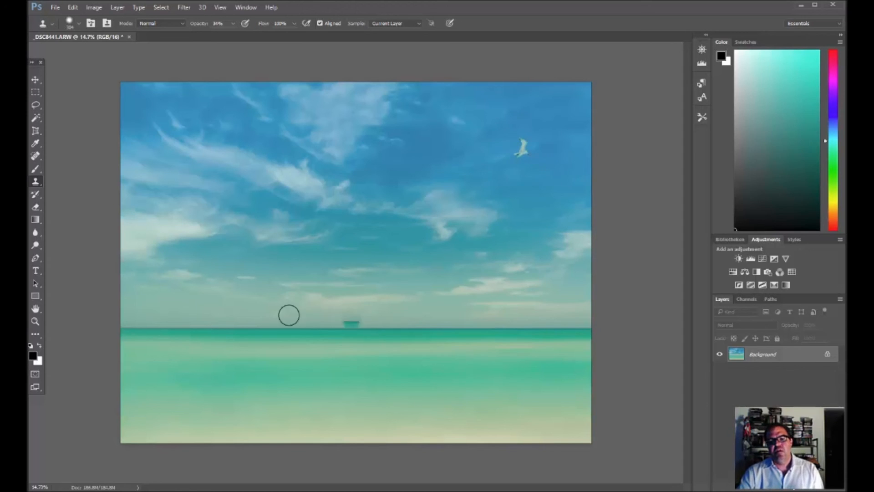
# Step: Trim a thin strip of sky off the photo's top edge with the Perspective Crop tool
pyautogui.click(36, 131)
pyautogui.click(84, 69)
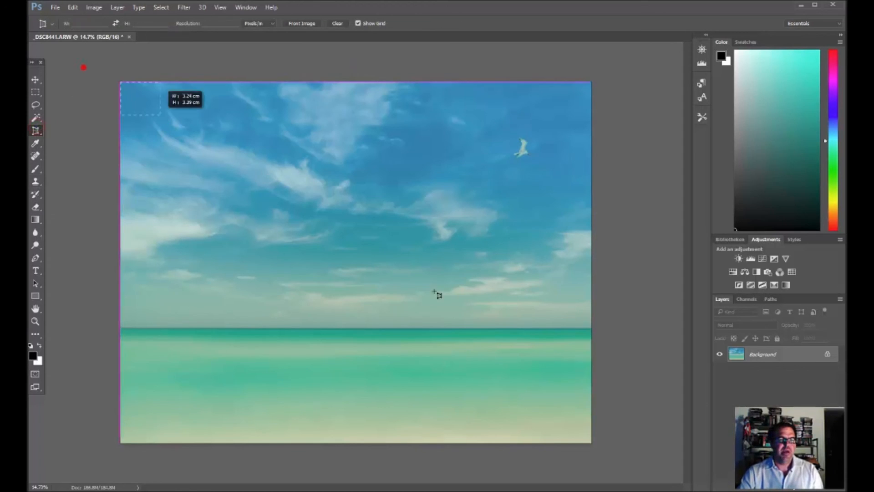
pyautogui.moveTo(357, 82); pyautogui.dragTo(358, 93)
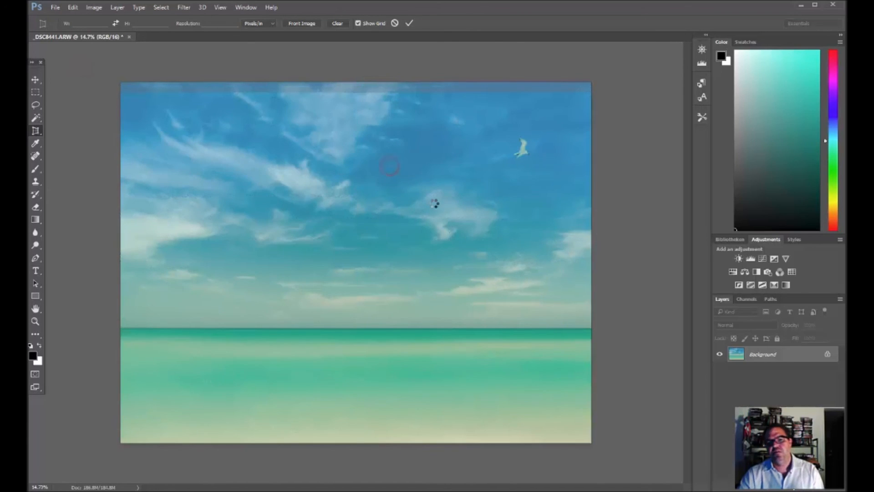
pyautogui.press('Return')
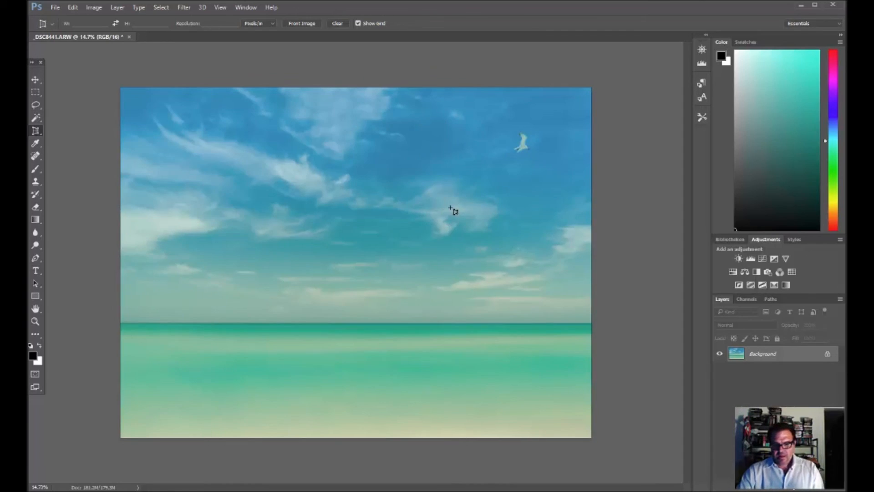